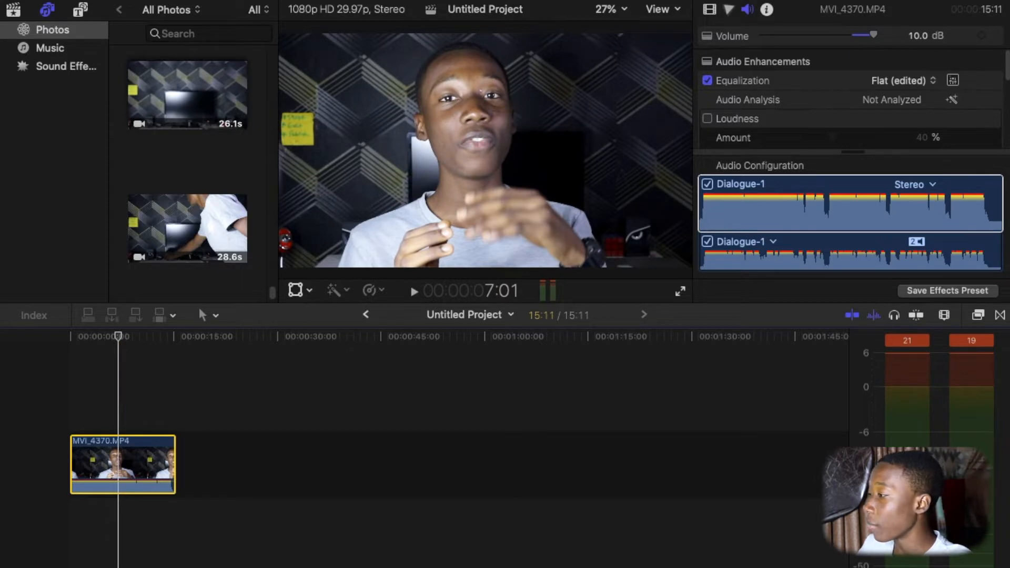
Open the Graphic Equalizer for the MVI_4370.MP4 clip and play the clip with its existing equalization
key(super+4)
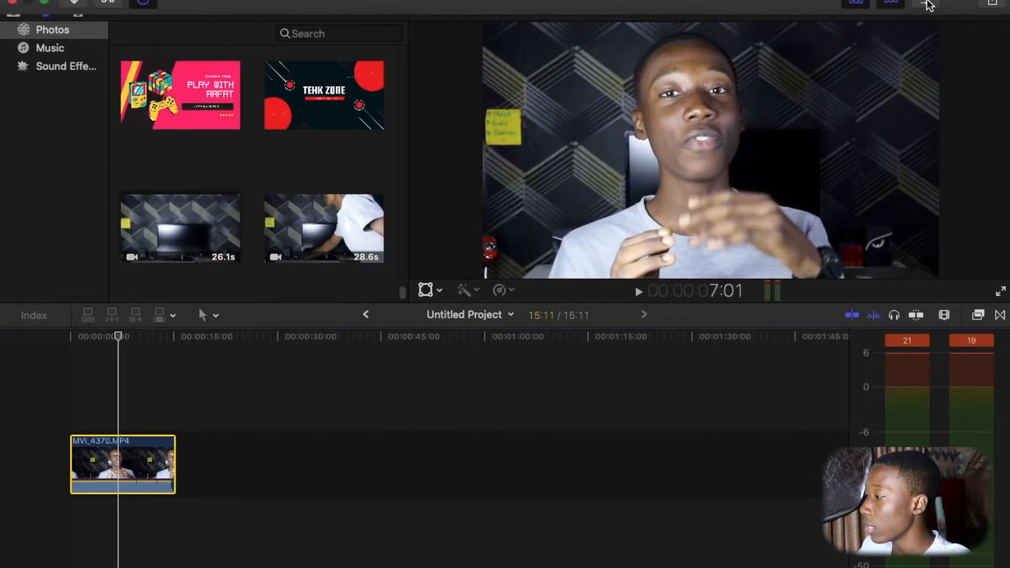
key(super+4)
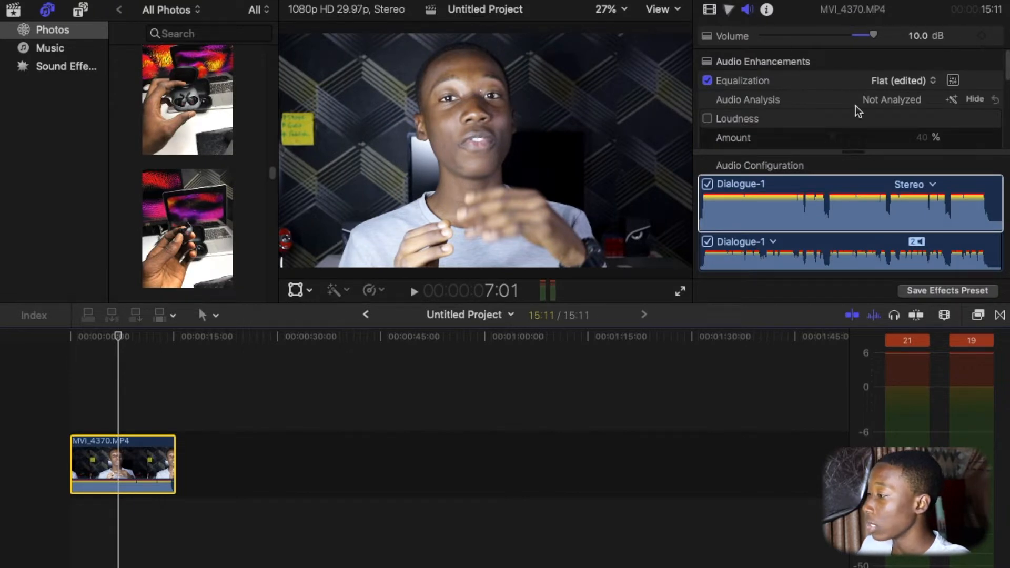
click(954, 82)
drag(639, 65, 712, 284)
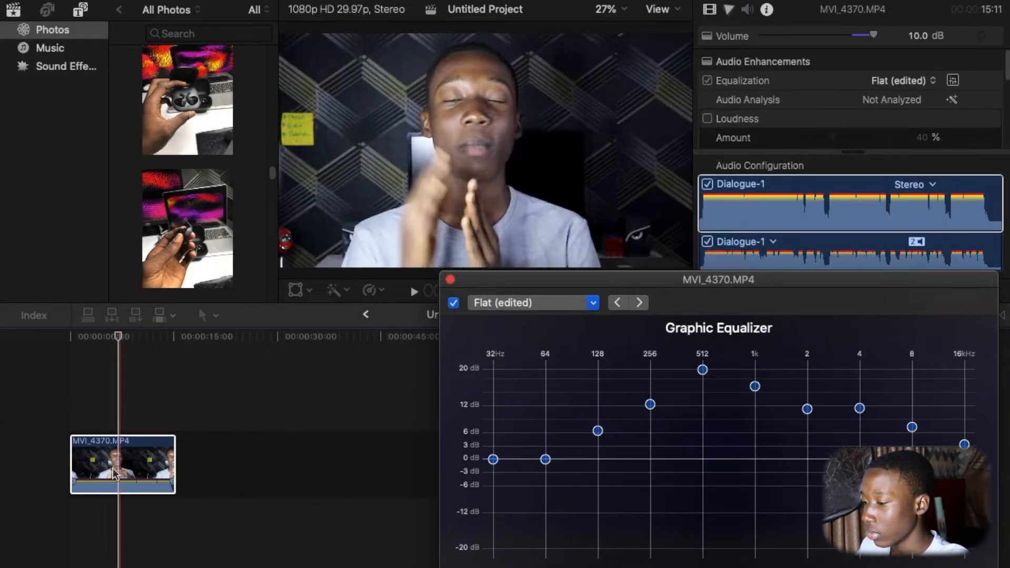
key(space)
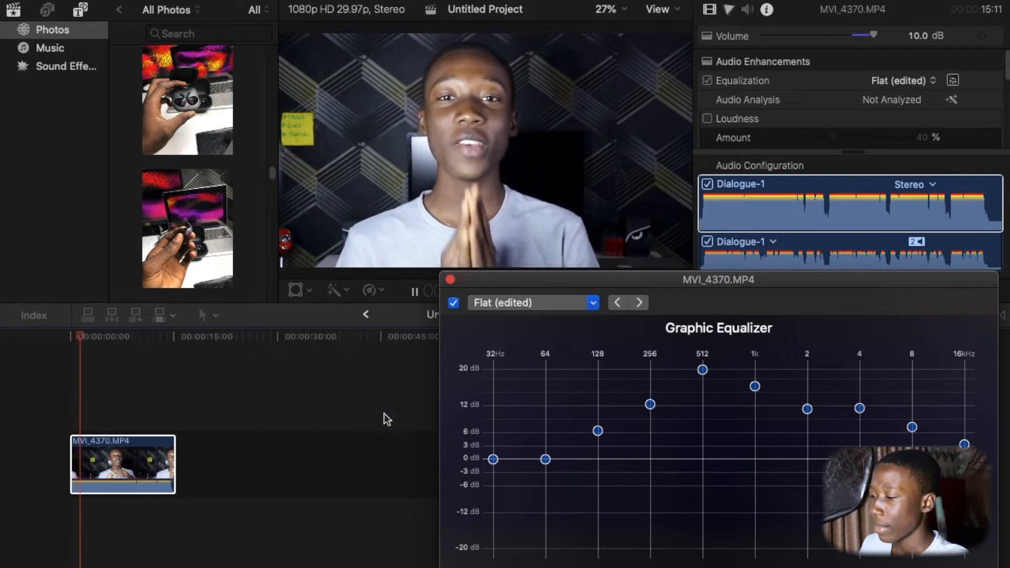
key(space)
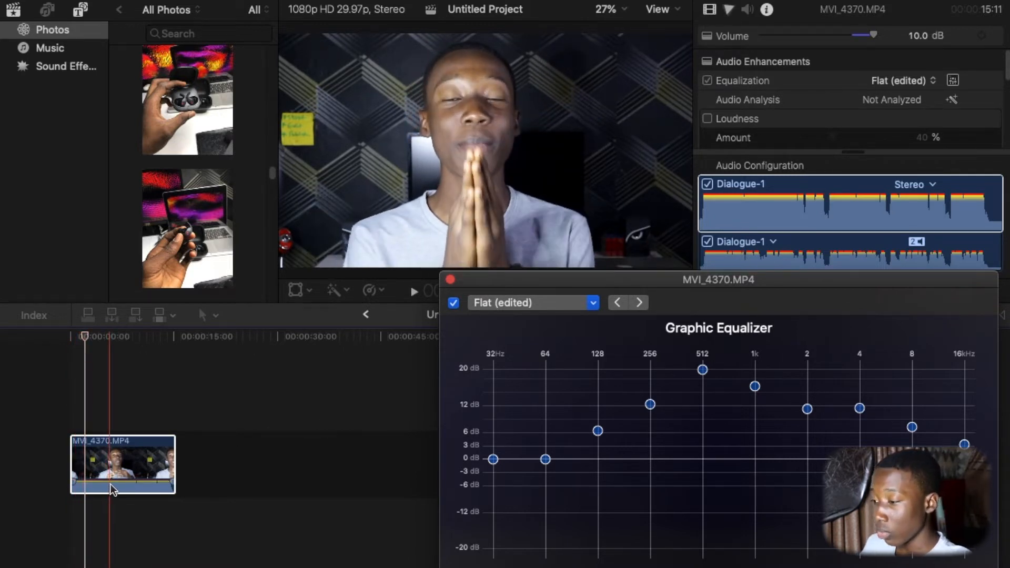
Lower the clip's volume to 0 dB, then reset its equalizer to the Flat preset and listen to the result
click(112, 481)
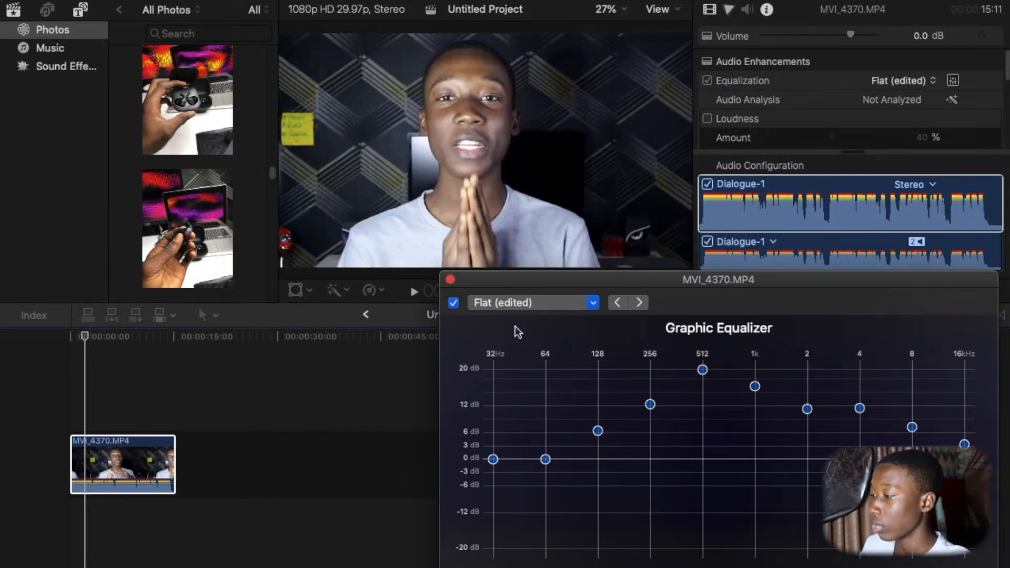
drag(546, 282, 405, 211)
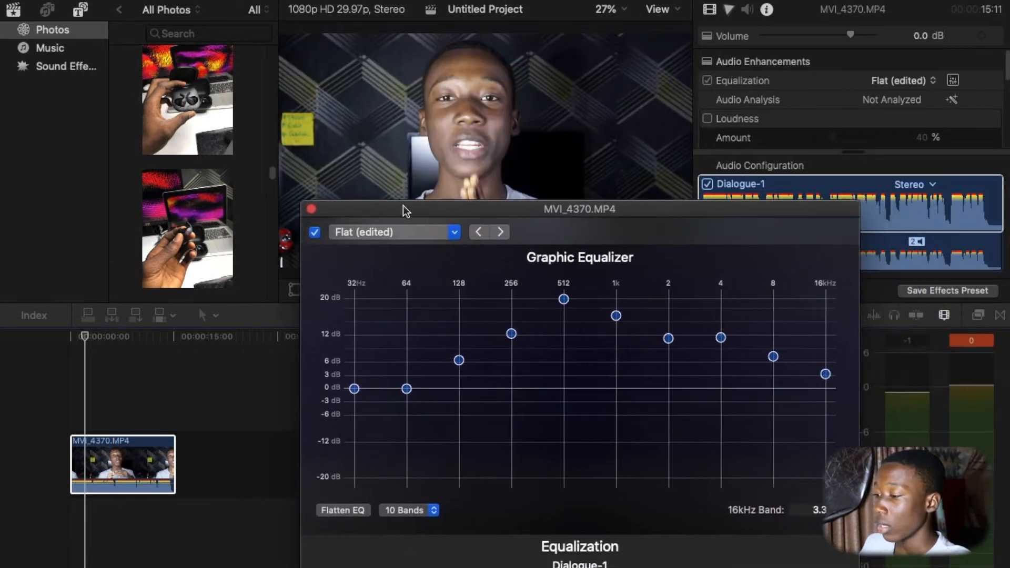
click(105, 472)
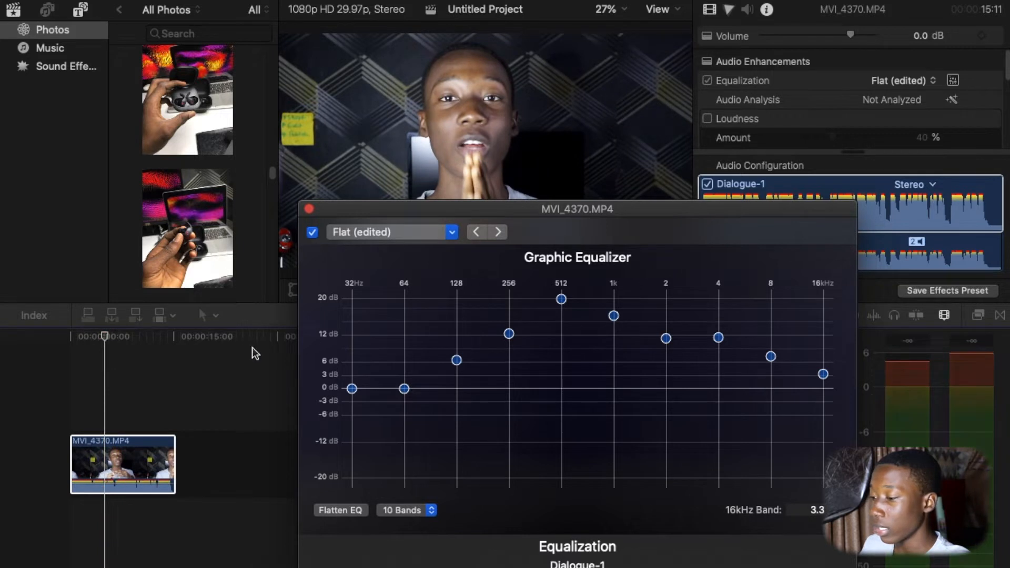
click(82, 445)
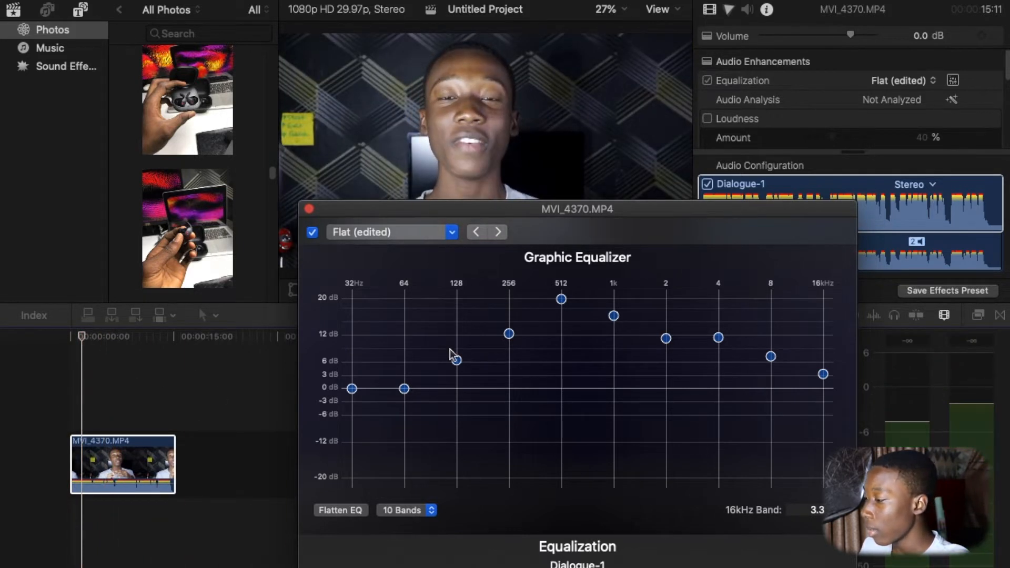
click(413, 235)
click(430, 251)
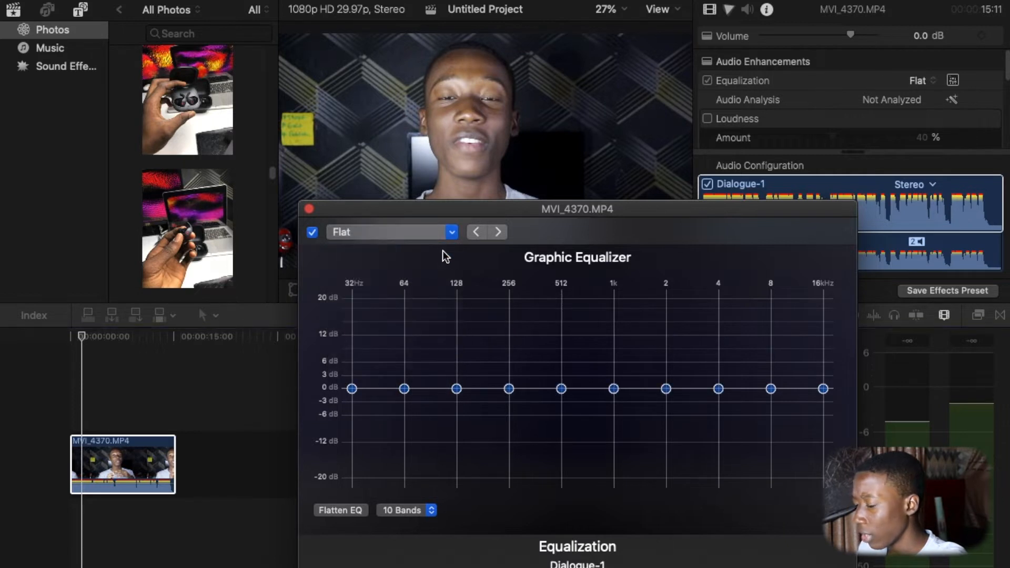
key(space)
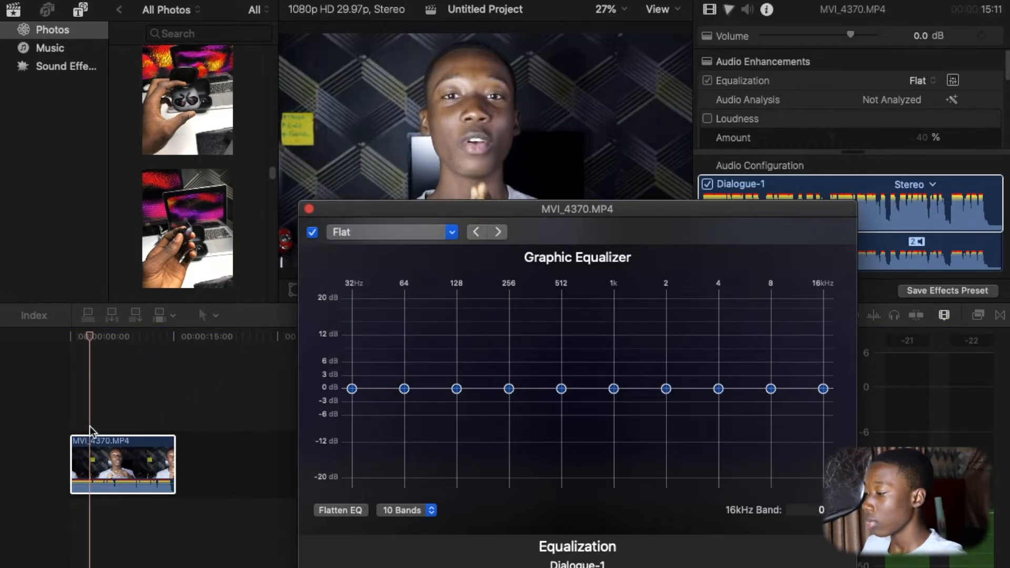
key(XF86AudioRaiseVolume)
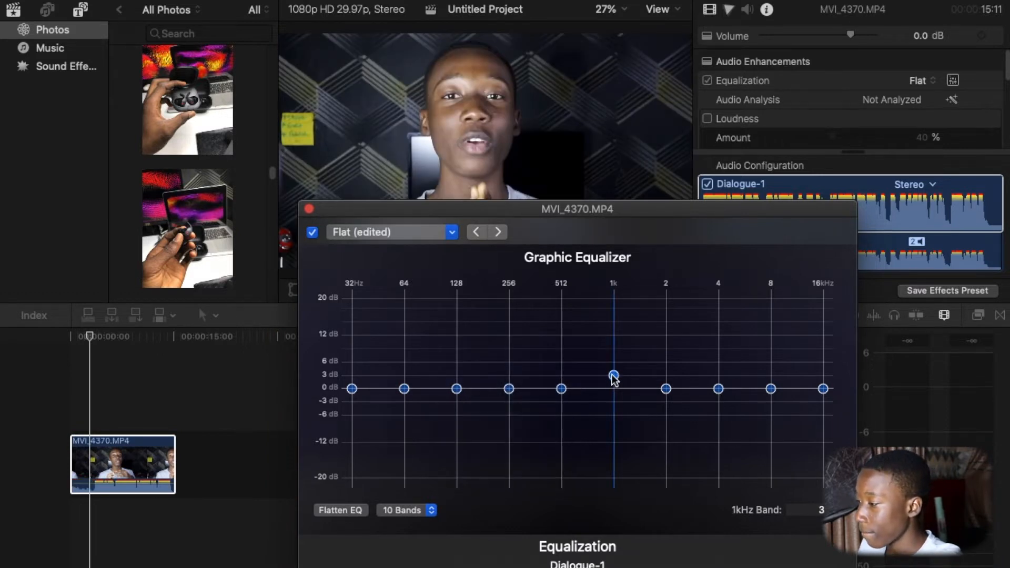
Raise the 1 kHz band to 6.81 dB and the 512 Hz band to about 2 dB, with the clip volume at 12 dB
drag(614, 377, 614, 372)
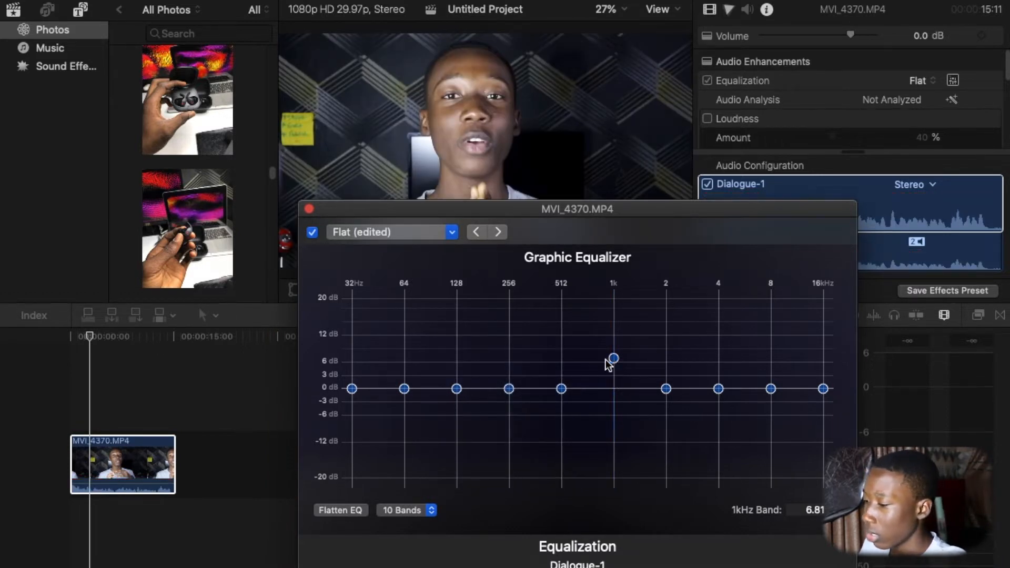
drag(562, 389, 562, 381)
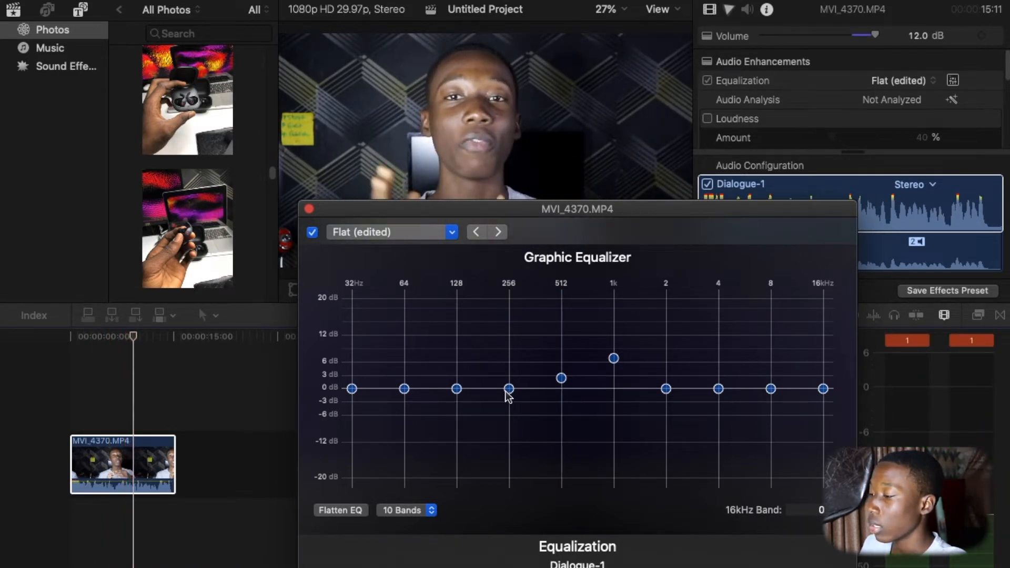
key(space)
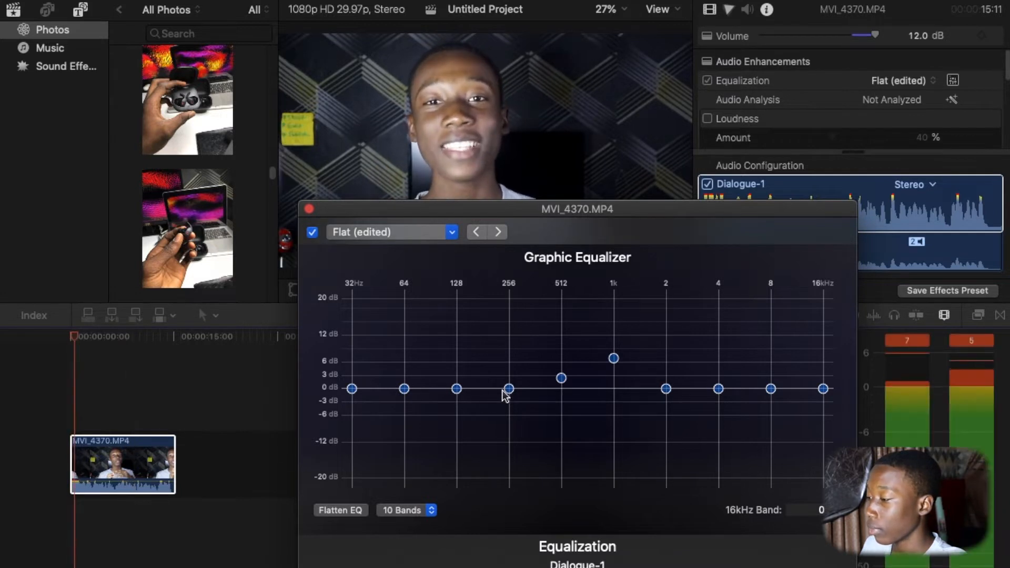
Set the equalizer bands to about 5 dB at 256 Hz, -6.37 dB at 2 kHz, -5.59 dB at 4 kHz and 3.89 dB at 8 kHz
drag(509, 389, 511, 386)
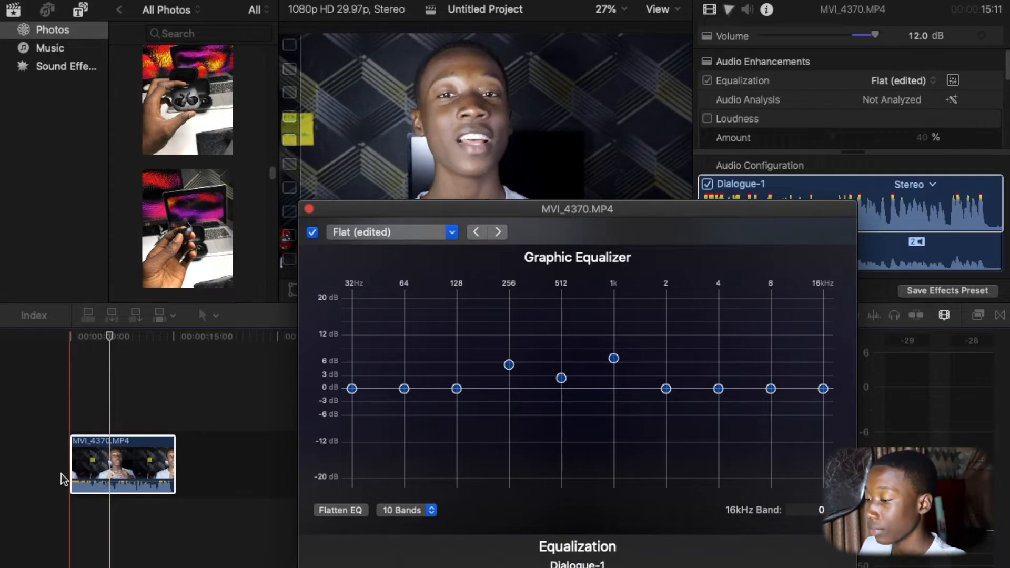
key(space)
mouse_move(664, 403)
mouse_down()
mouse_move(656, 338)
mouse_move(657, 440)
mouse_move(667, 416)
mouse_up()
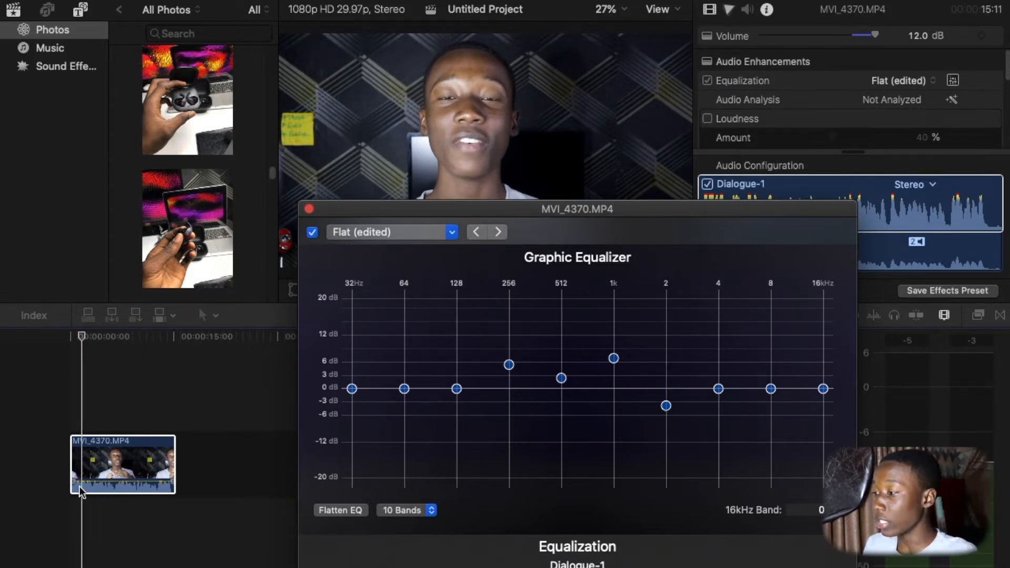
drag(580, 215, 519, 193)
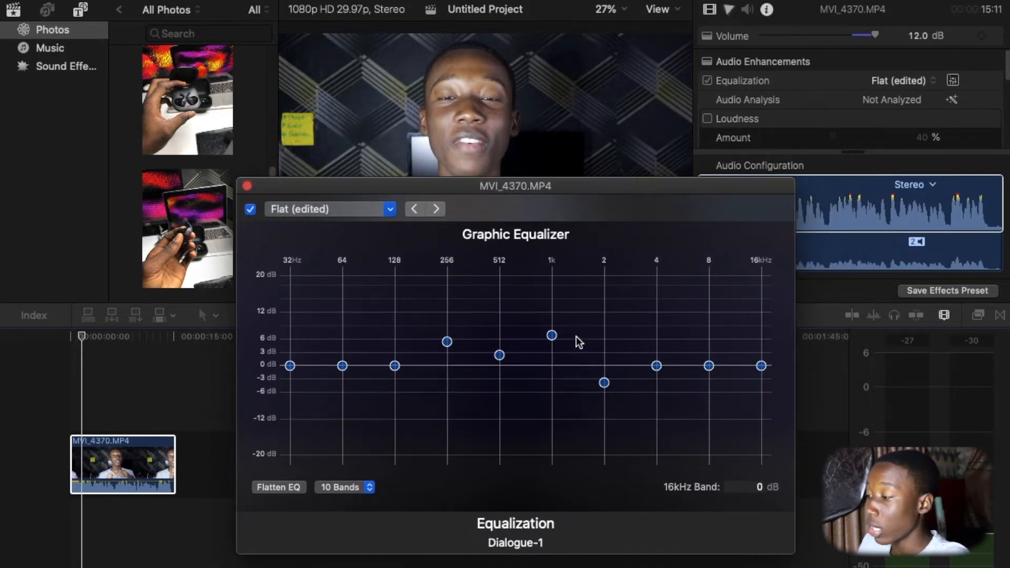
key(space)
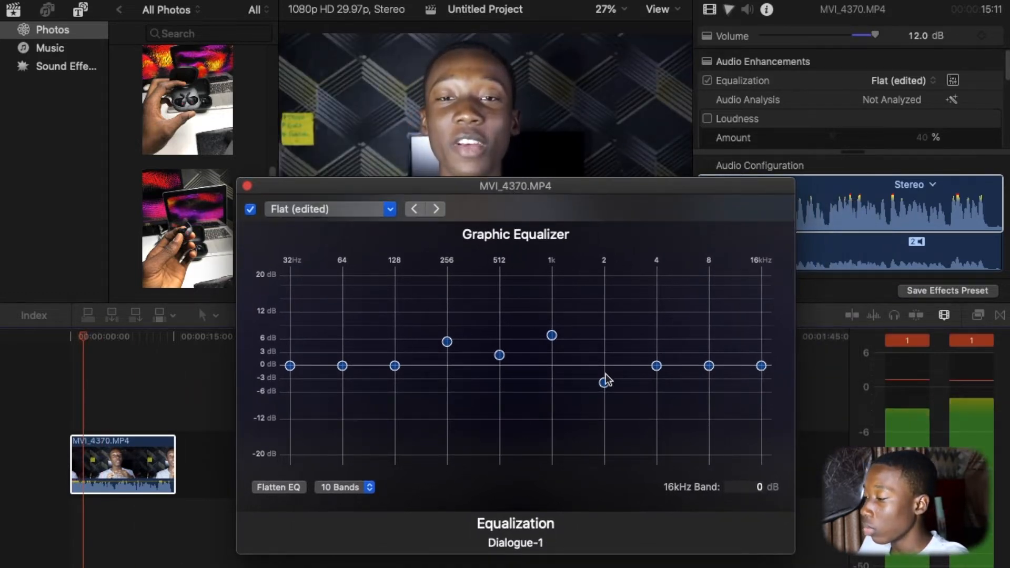
mouse_move(605, 383)
mouse_down()
mouse_move(589, 273)
mouse_move(604, 408)
mouse_move(606, 400)
mouse_up()
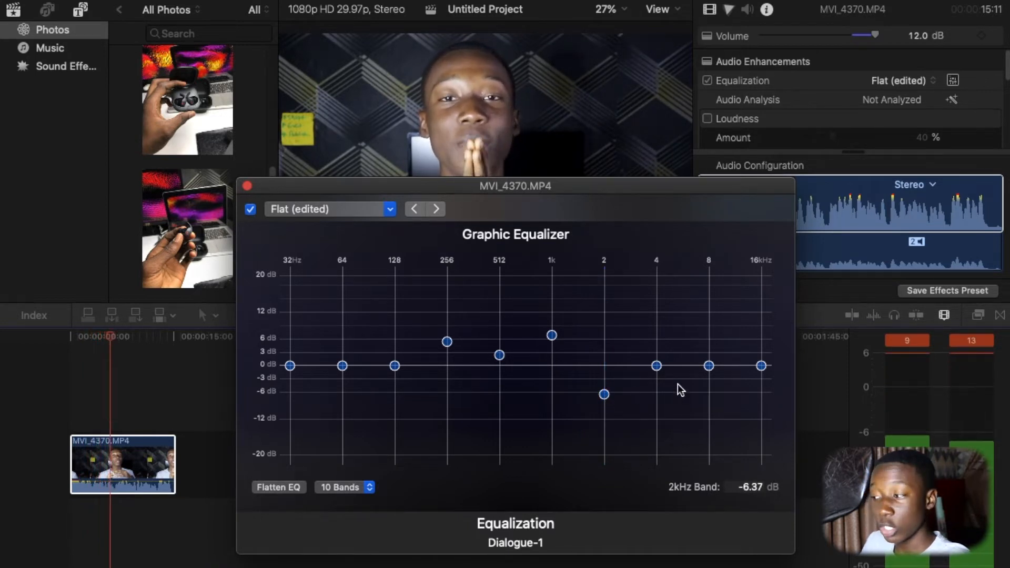
drag(657, 366, 658, 392)
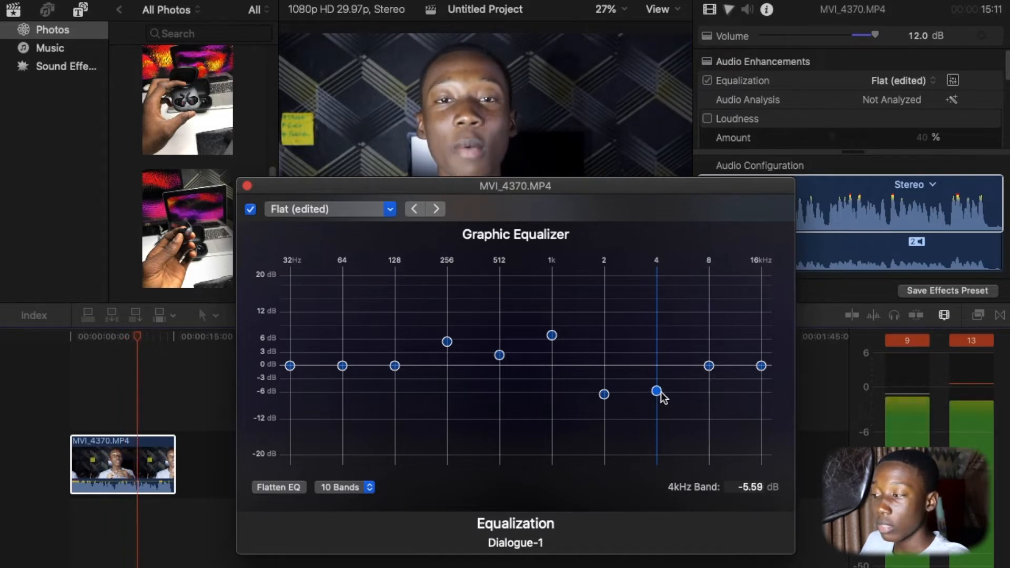
mouse_move(709, 366)
mouse_down()
mouse_move(709, 317)
mouse_move(709, 350)
mouse_up()
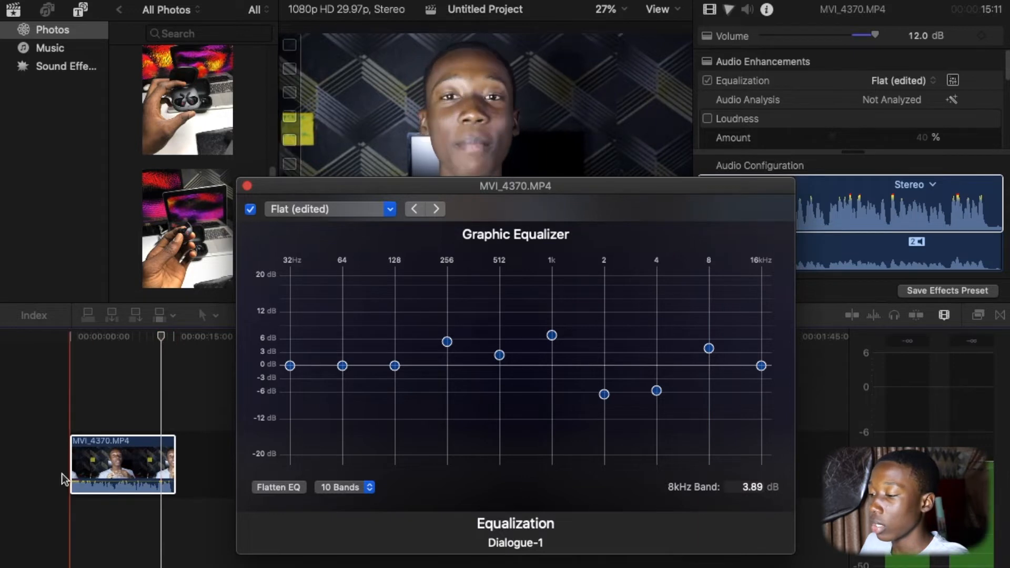
Set the equalizer bands to 7.21 dB at 16 kHz and about 4 dB at 1 kHz, 6 dB at 512 Hz and 7.5 dB at 256 Hz
key(space)
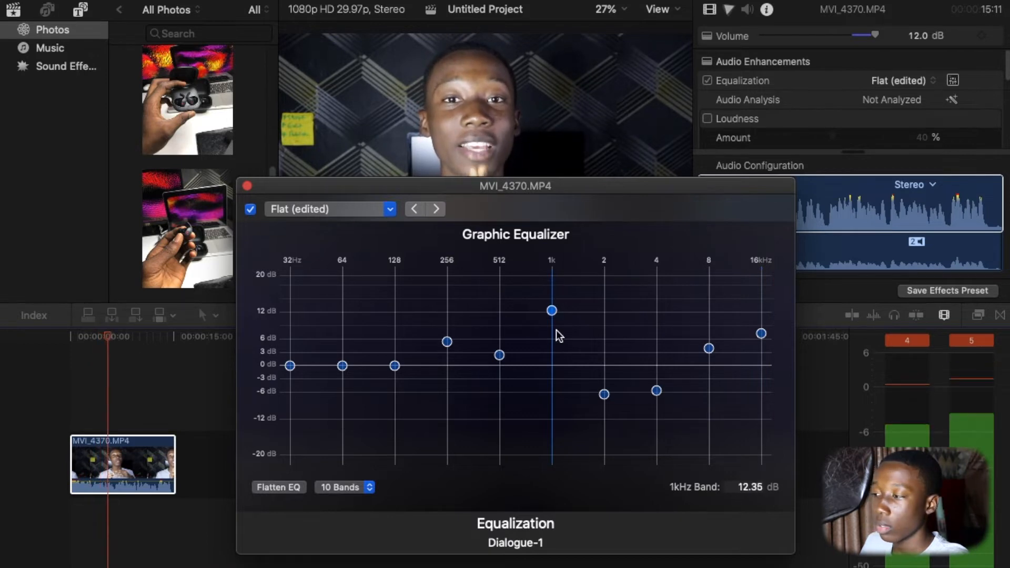
drag(500, 355, 501, 353)
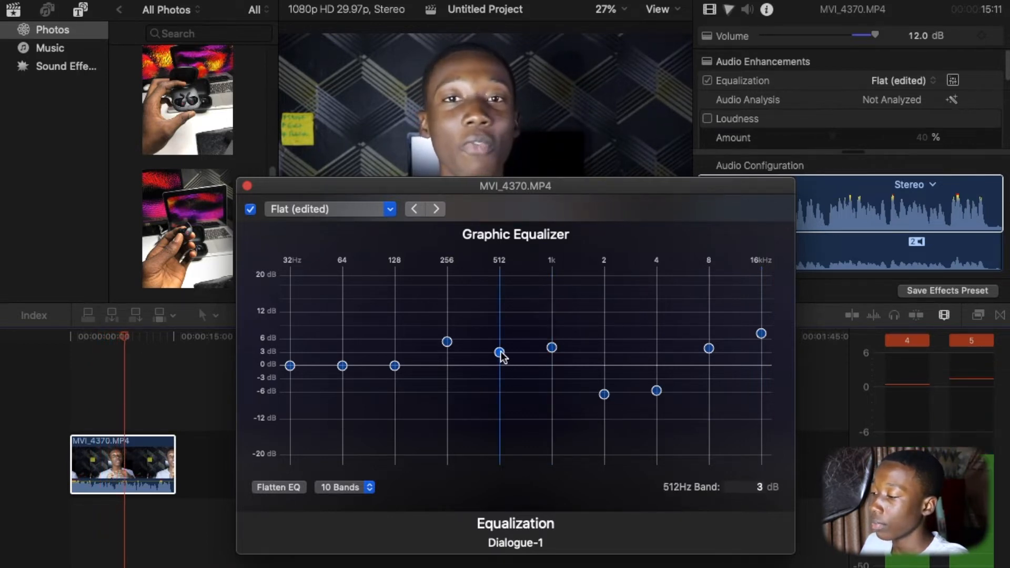
click(449, 345)
click(449, 343)
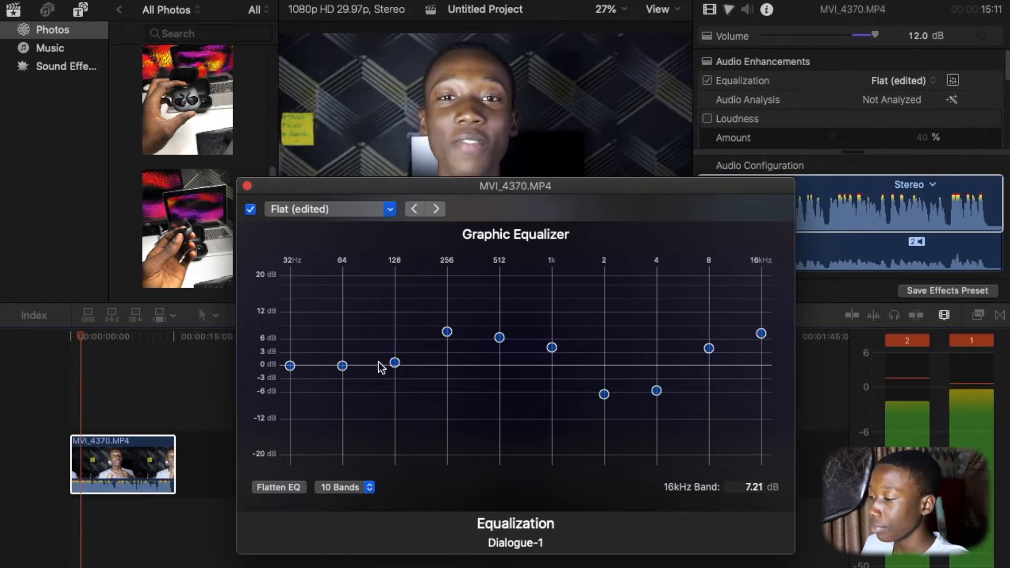
Set the equalizer bands to about 8 dB at 128 Hz, 1.49 dB at 256 Hz, -10.35 dB at 64 Hz and 0.7 dB at 512 Hz
drag(395, 363, 448, 359)
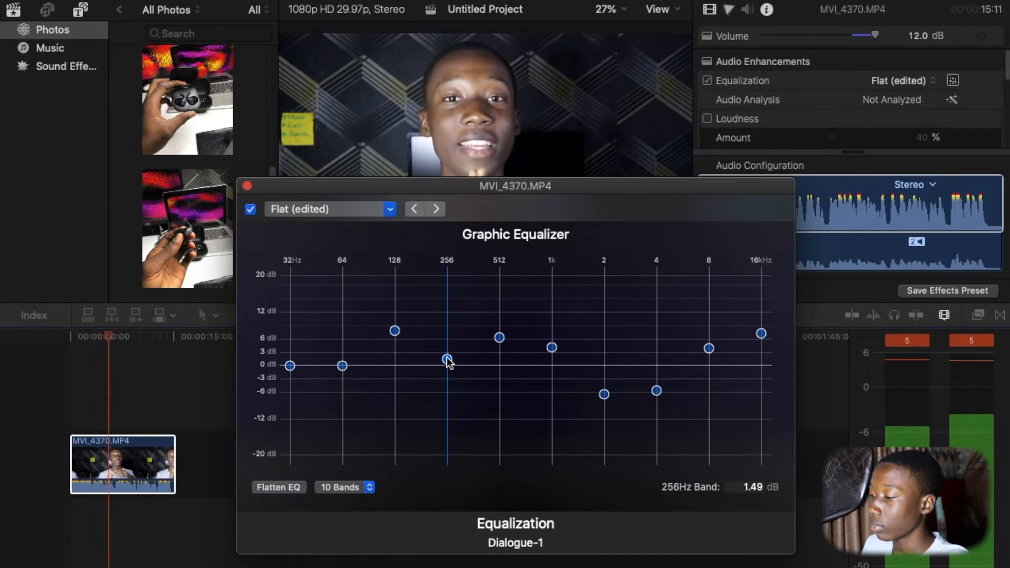
drag(342, 366, 343, 416)
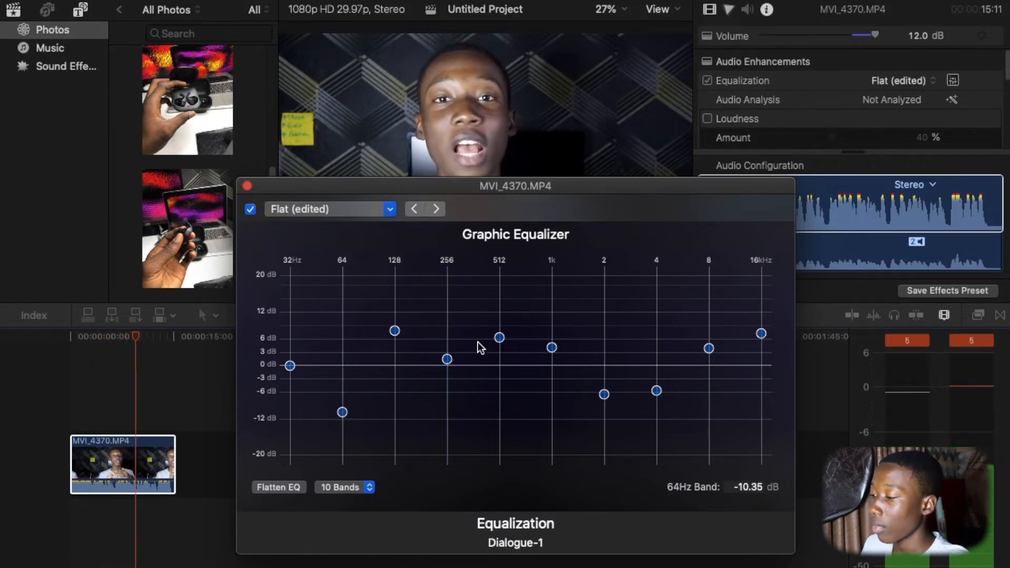
drag(500, 338, 499, 362)
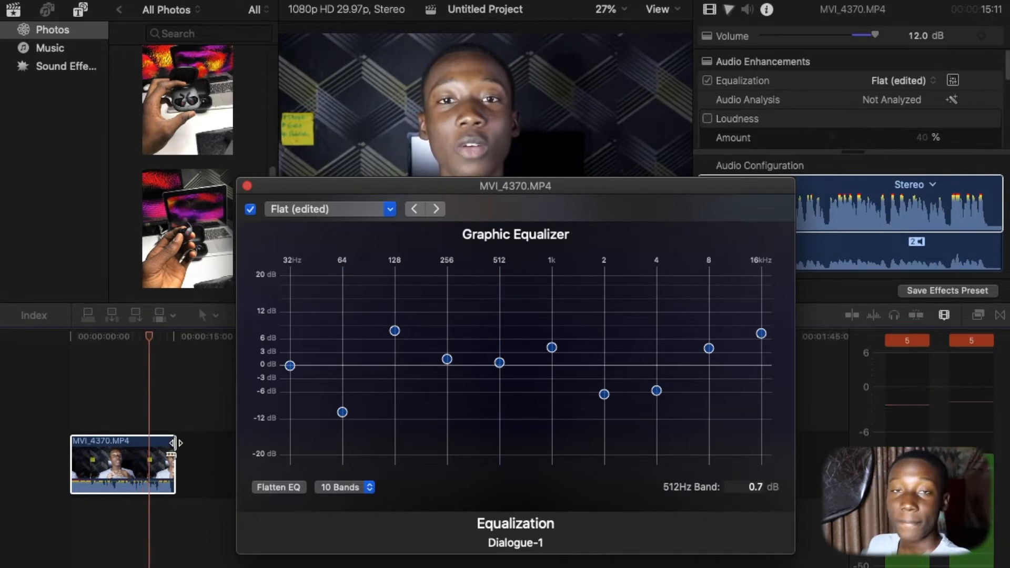
Lower the 512 Hz band to 0.26 dB and replay the clip to check the sound
click(93, 466)
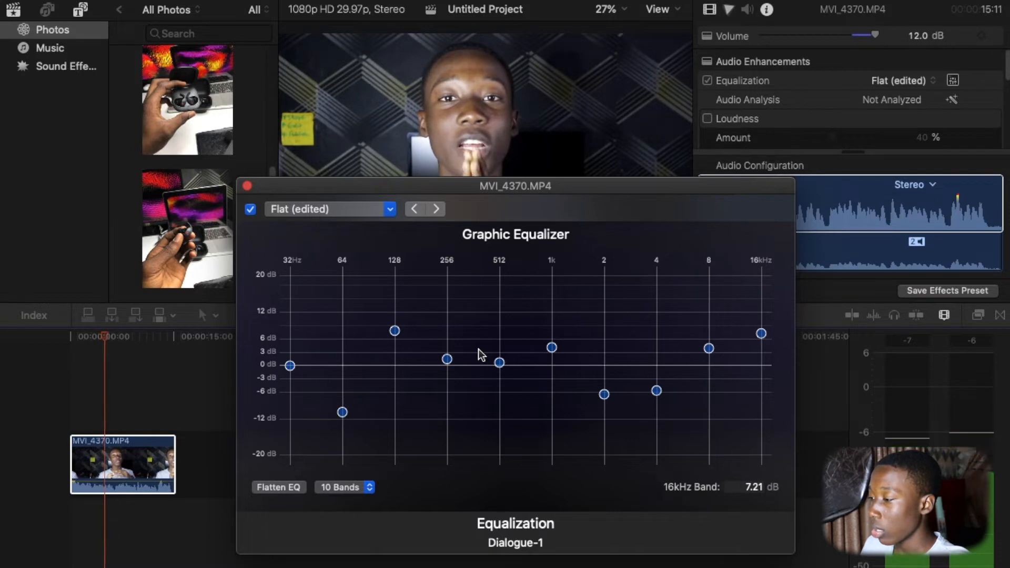
click(500, 363)
drag(500, 364, 500, 365)
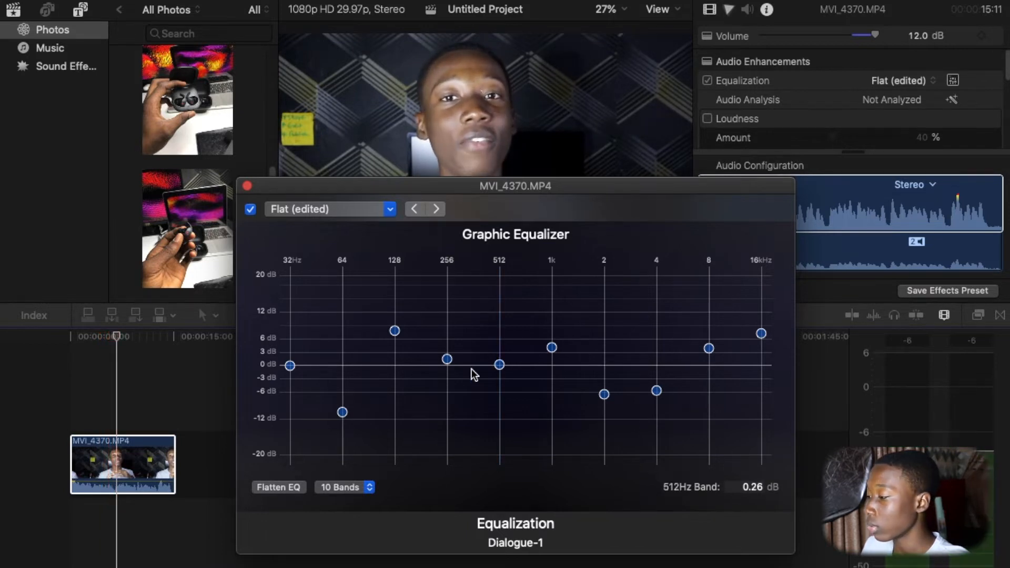
click(114, 477)
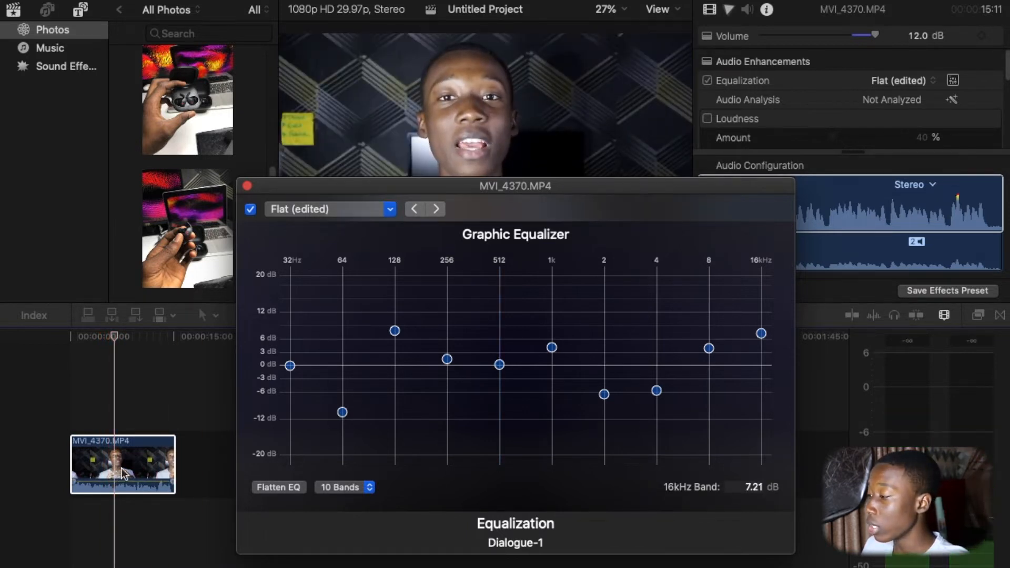
key(space)
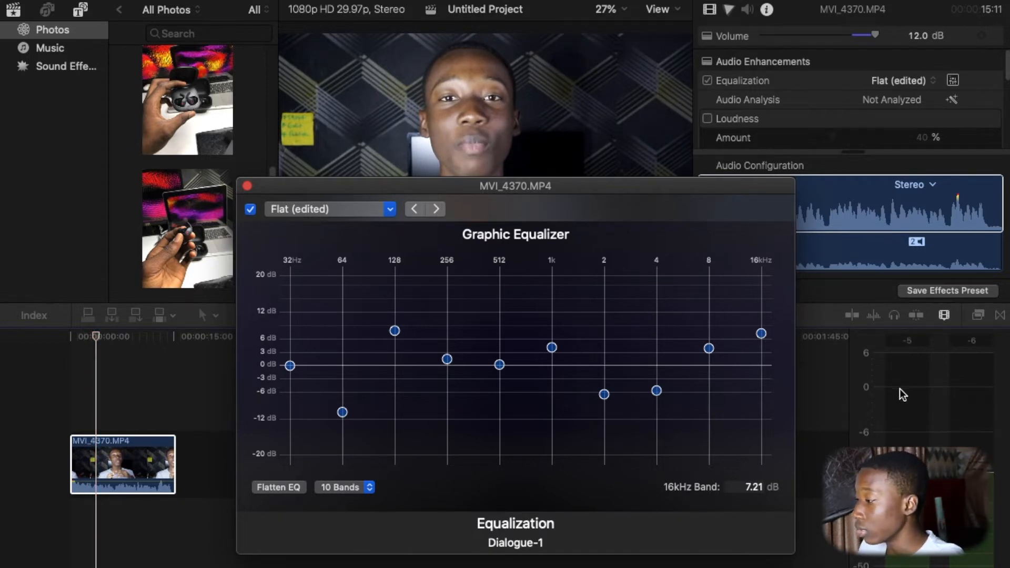
Raise the 1 kHz band to 20 dB and play the clip to hear the difference
click(145, 476)
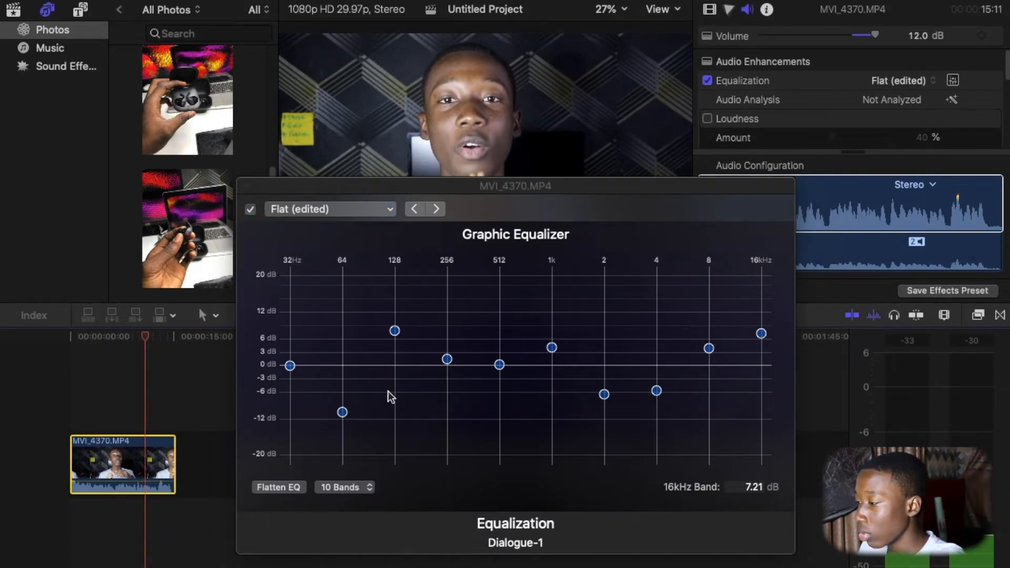
drag(551, 349, 552, 275)
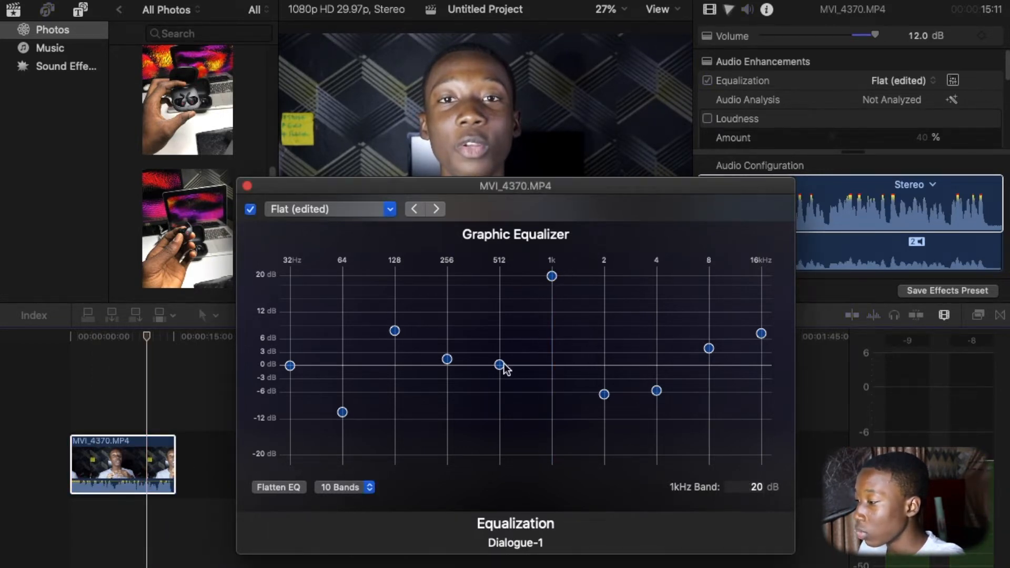
key(space)
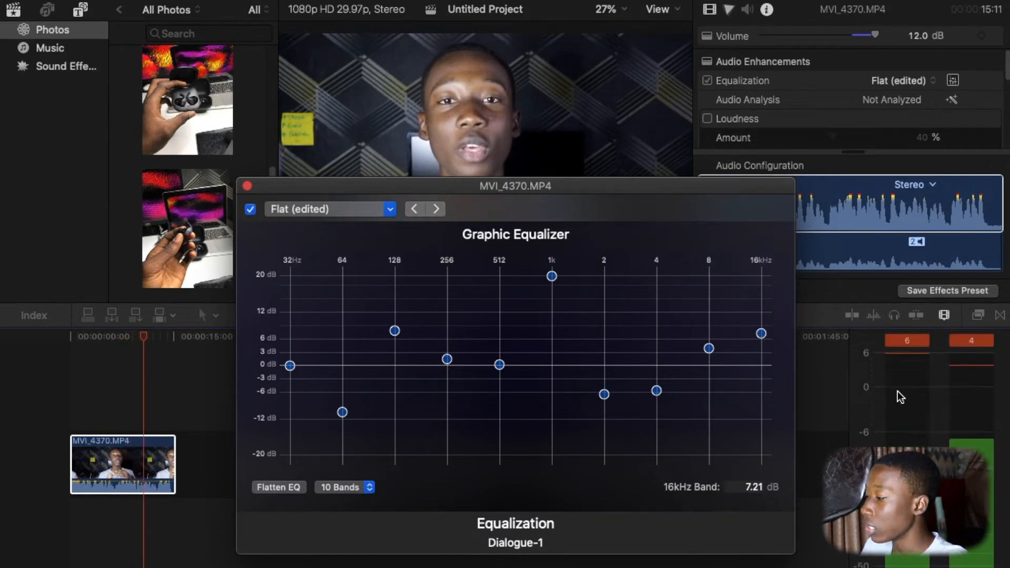
Undo the 1 kHz band boost, replay the clip and close its equalizer
key(space)
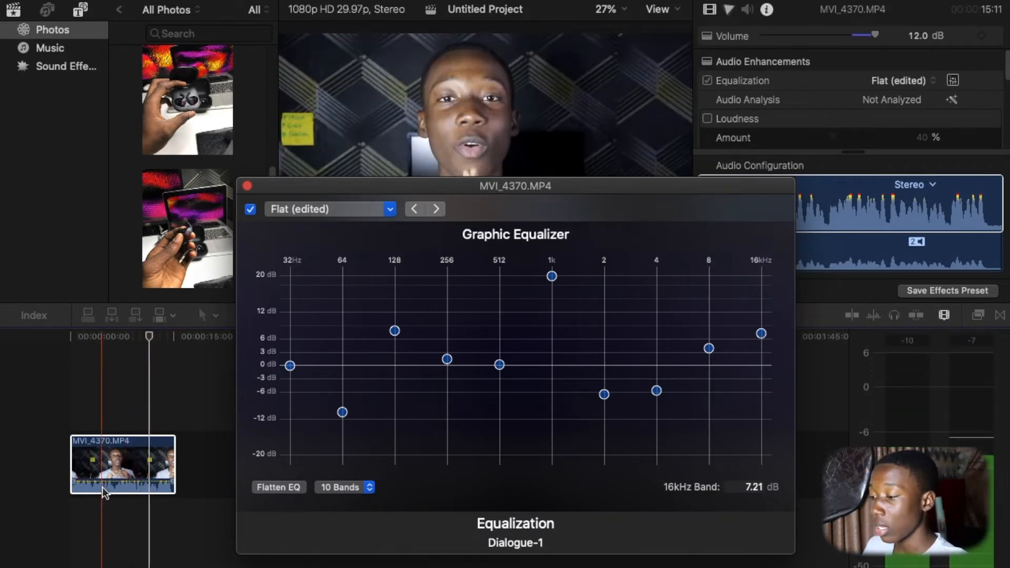
key(super+z)
key(space)
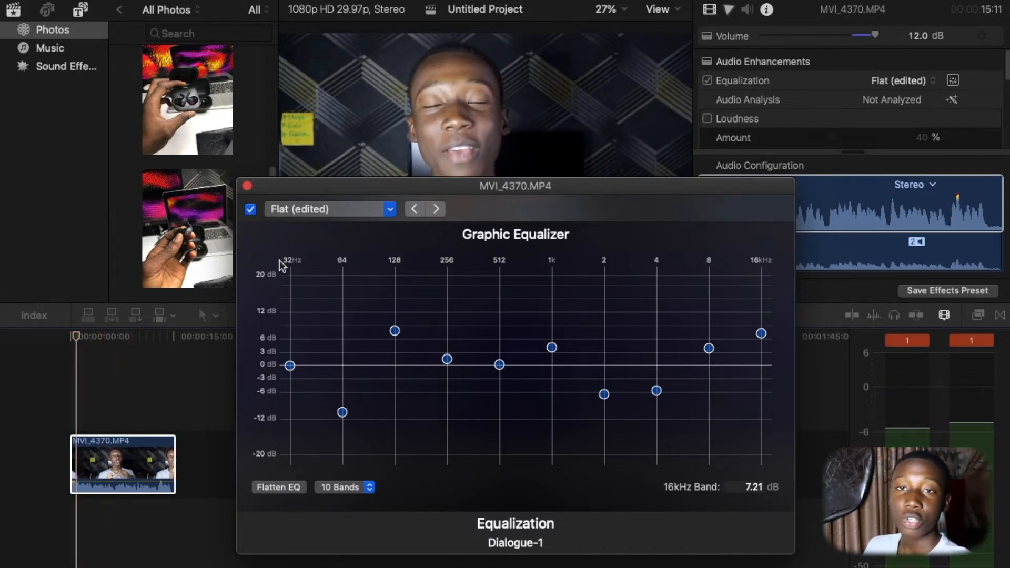
drag(351, 183, 395, 169)
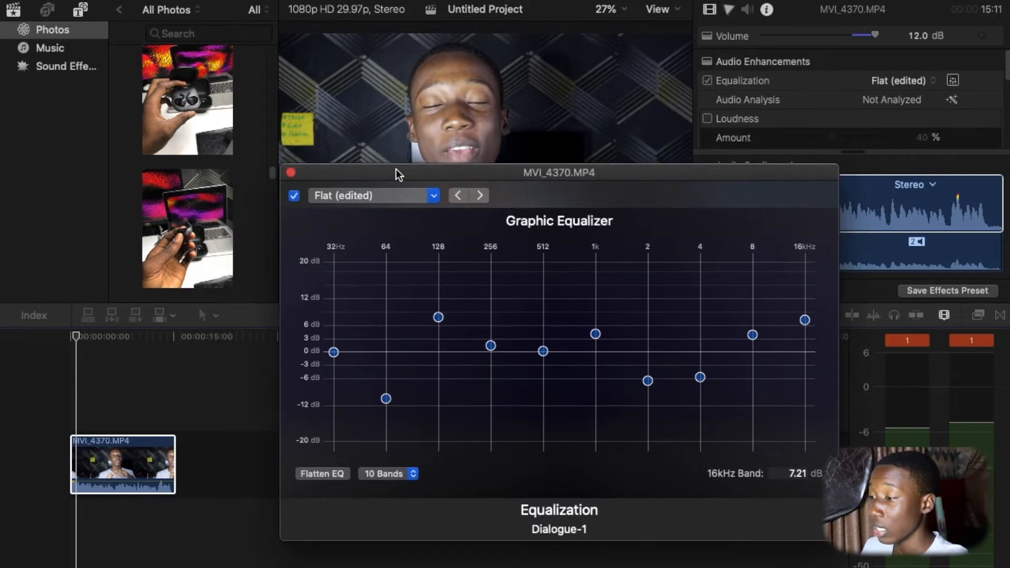
click(291, 171)
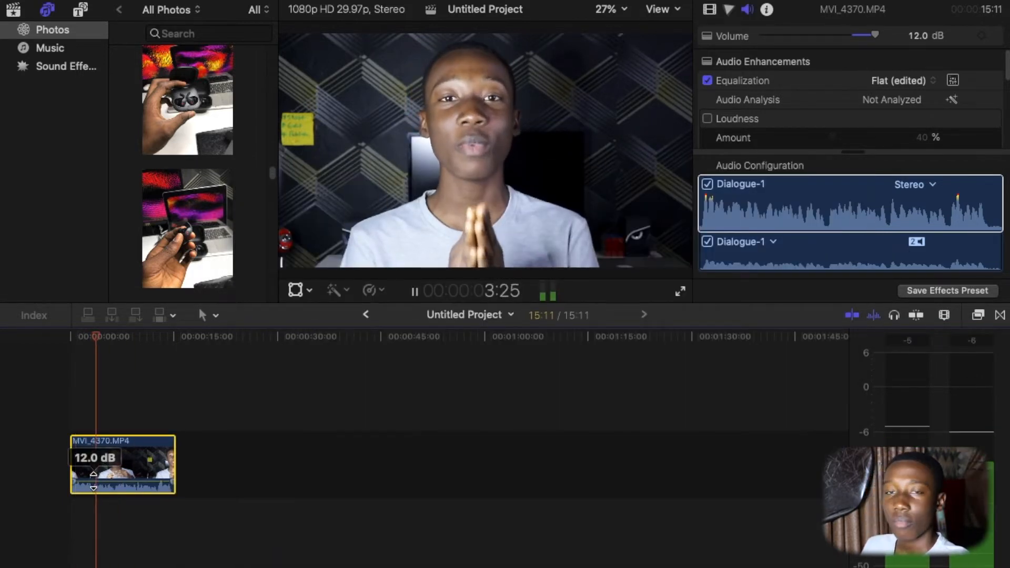
Play the MVI_4370.MP4 clip from its beginning to check the equalized voice
key(space)
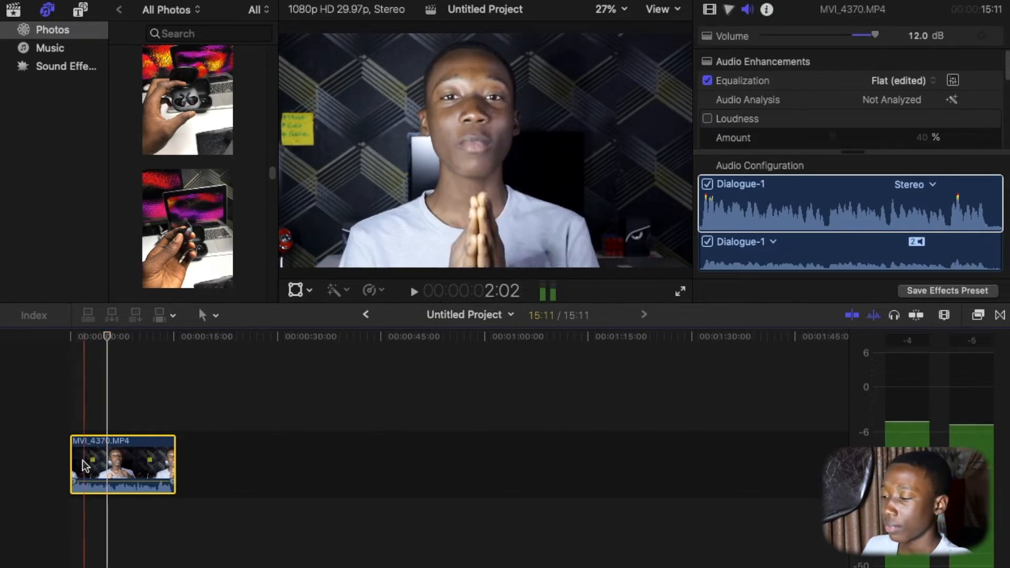
key(space)
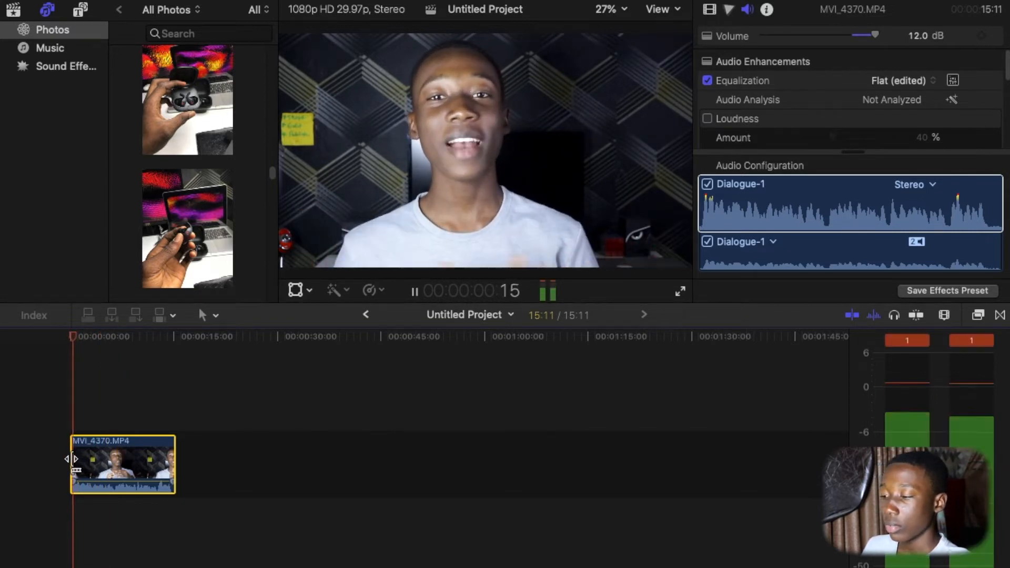
key(space)
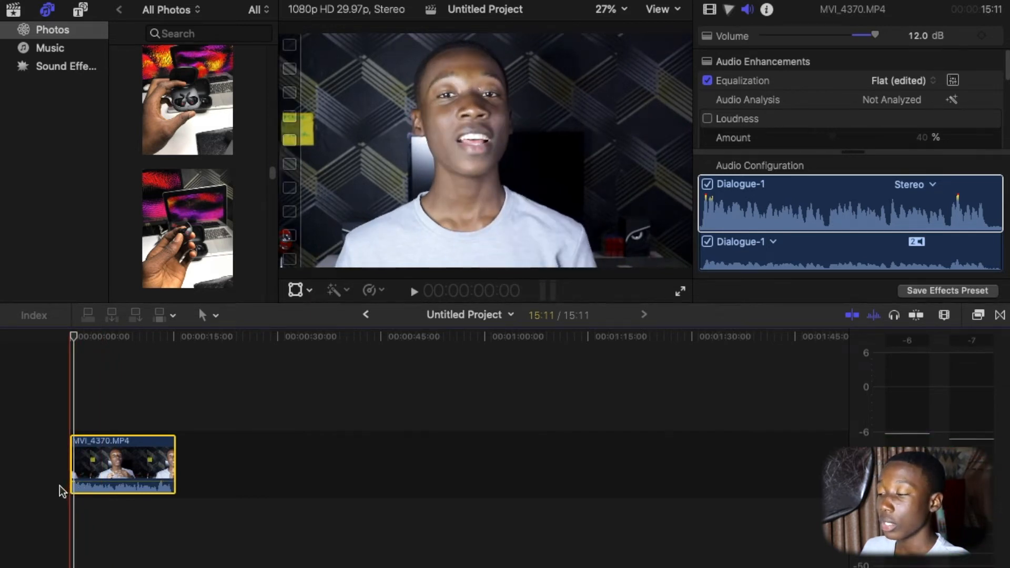
key(space)
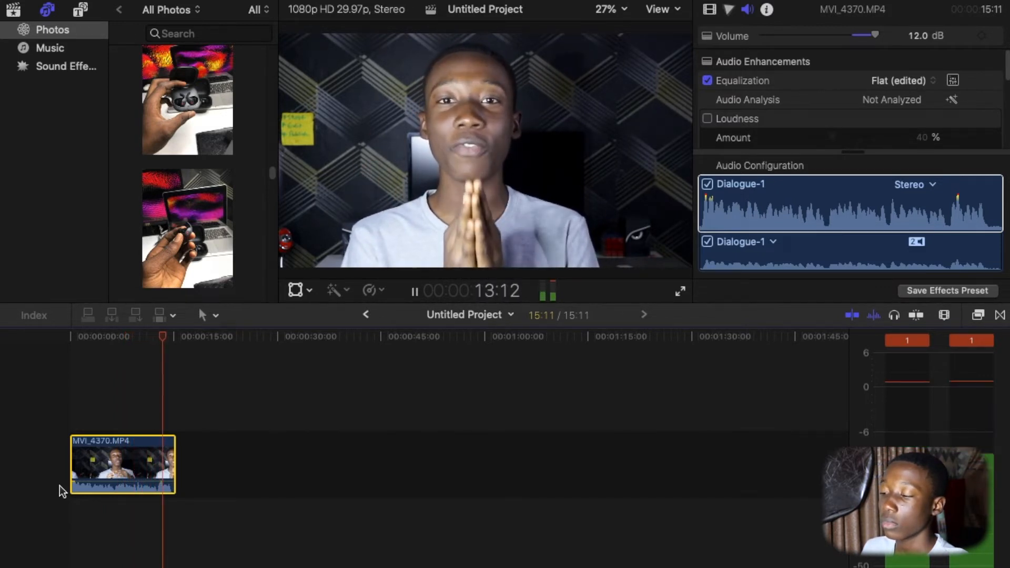
key(space)
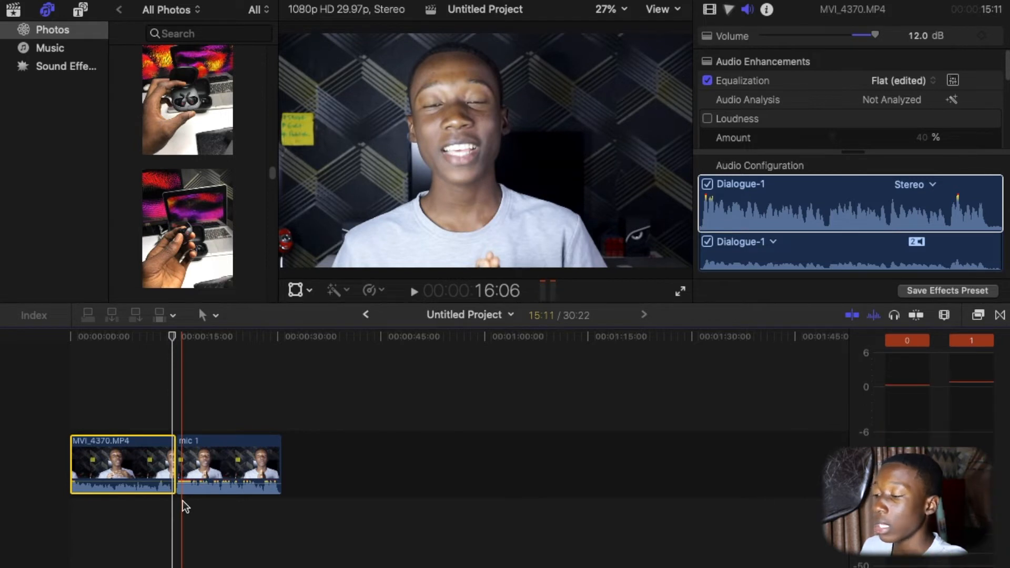
Raise the mic 1 clip's volume to 12 dB and play parts of it to hear the sound
key(space)
key(space)
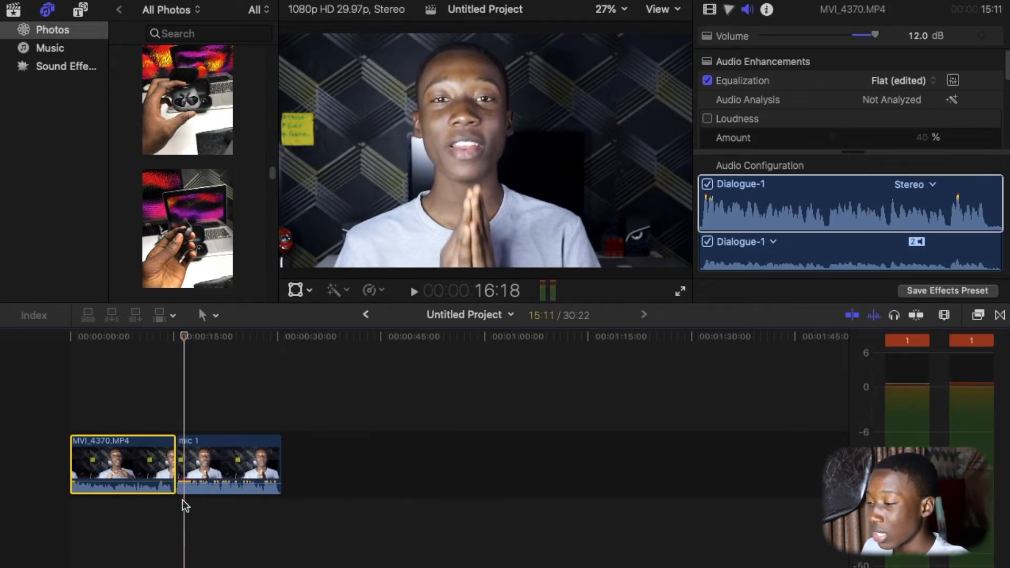
key(space)
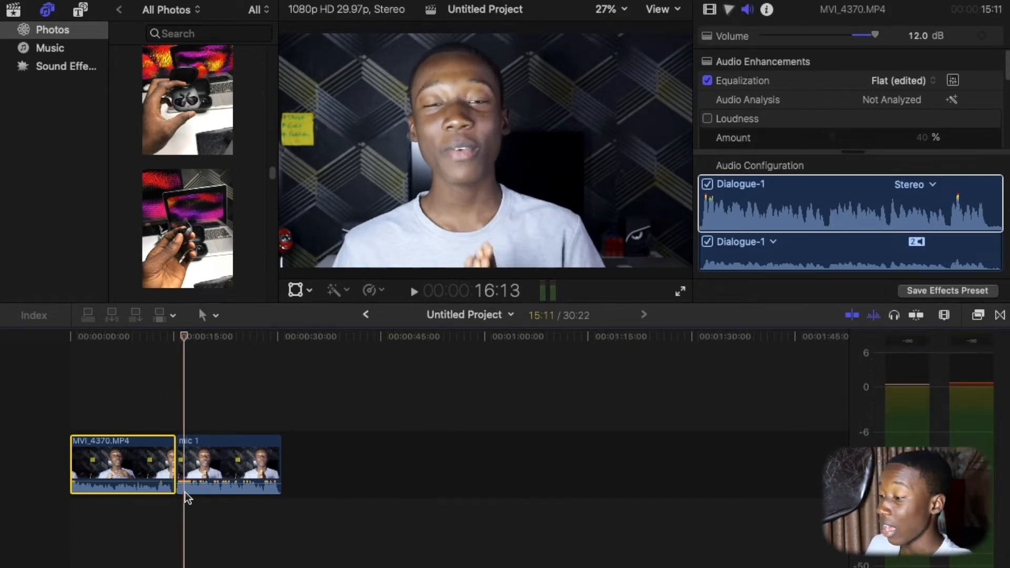
drag(209, 481, 211, 483)
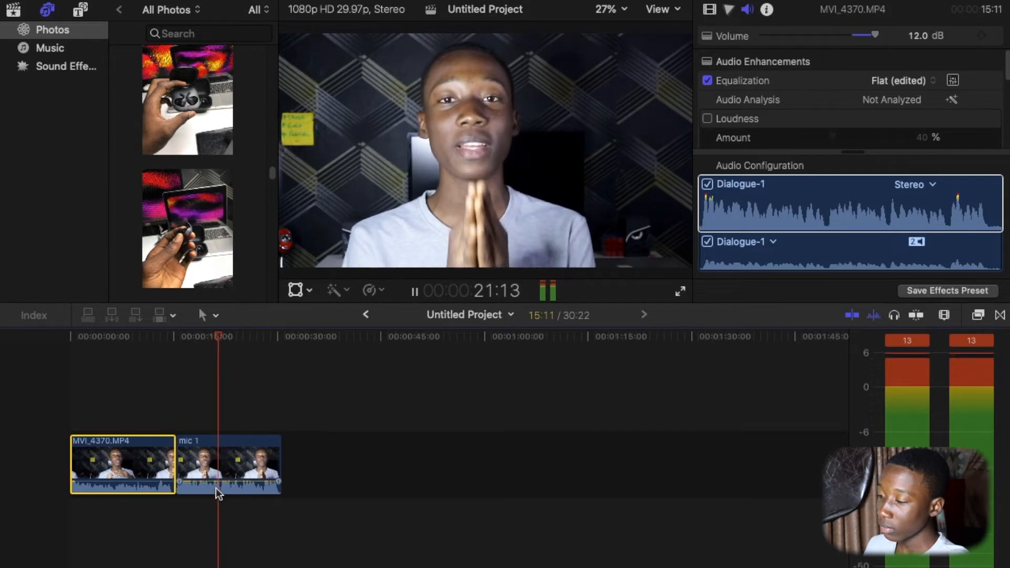
key(space)
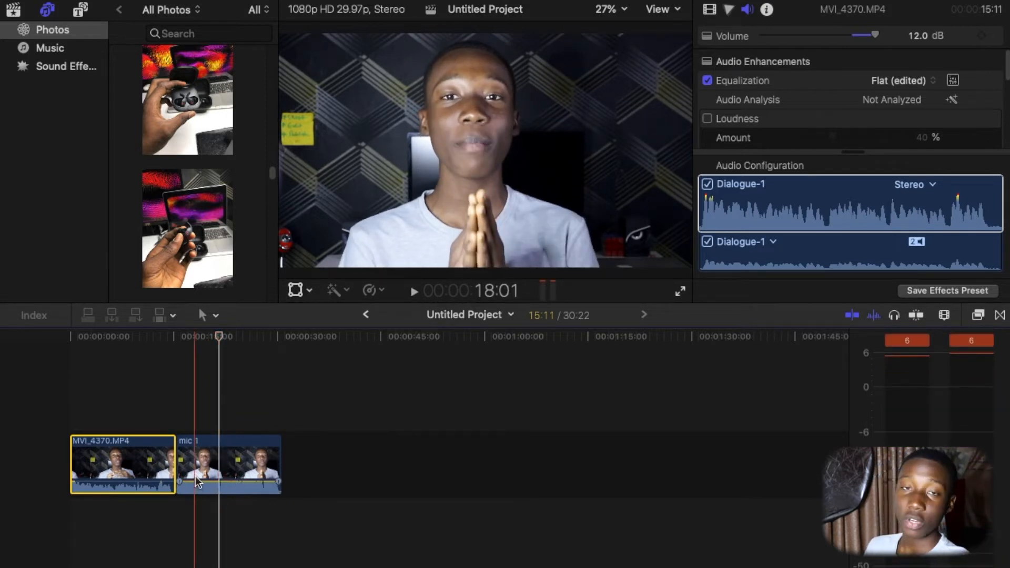
key(space)
key(space)
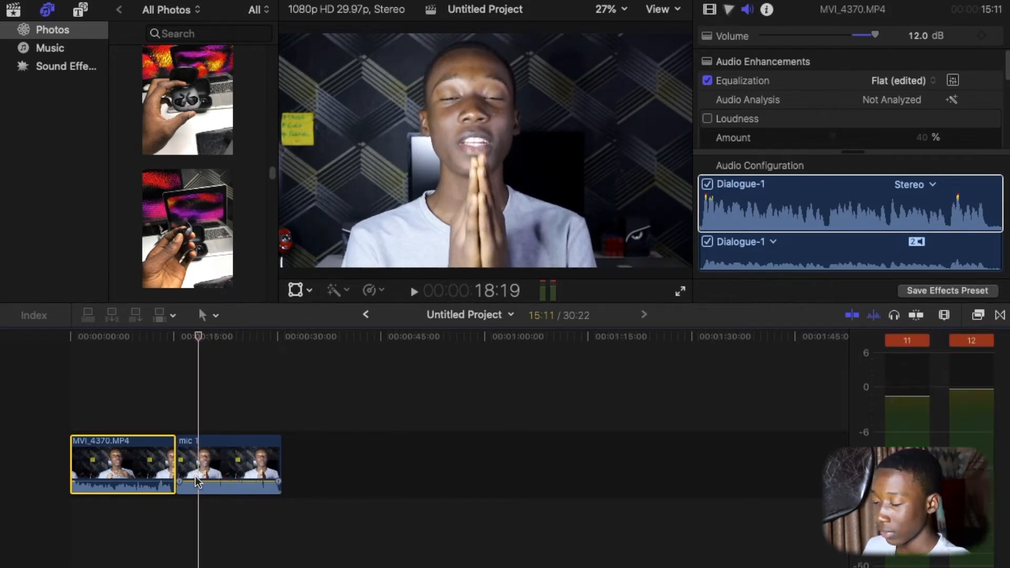
Open the graphic equalizer for the mic 1 clip and move it clear of the timeline clips
click(195, 476)
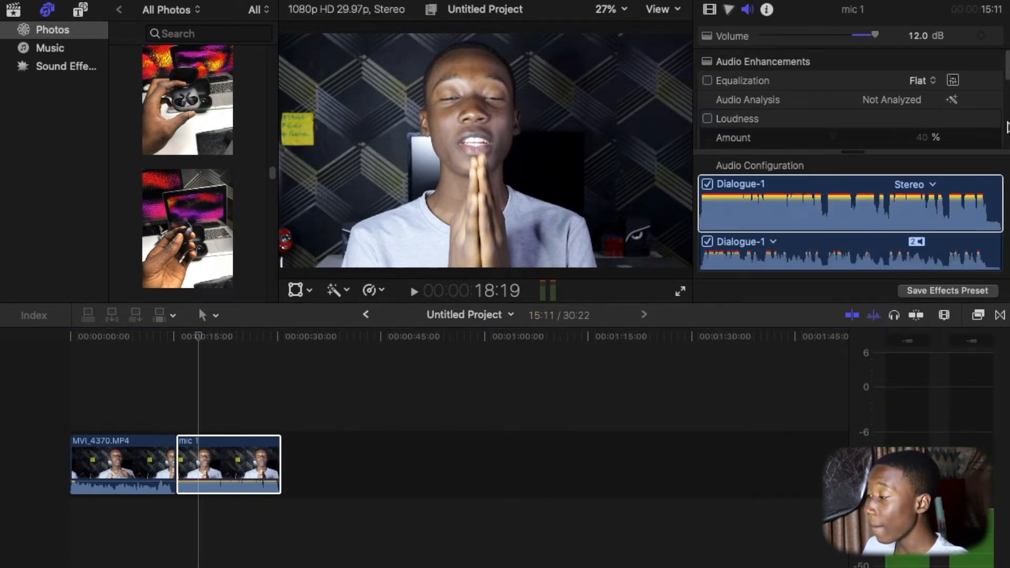
click(953, 80)
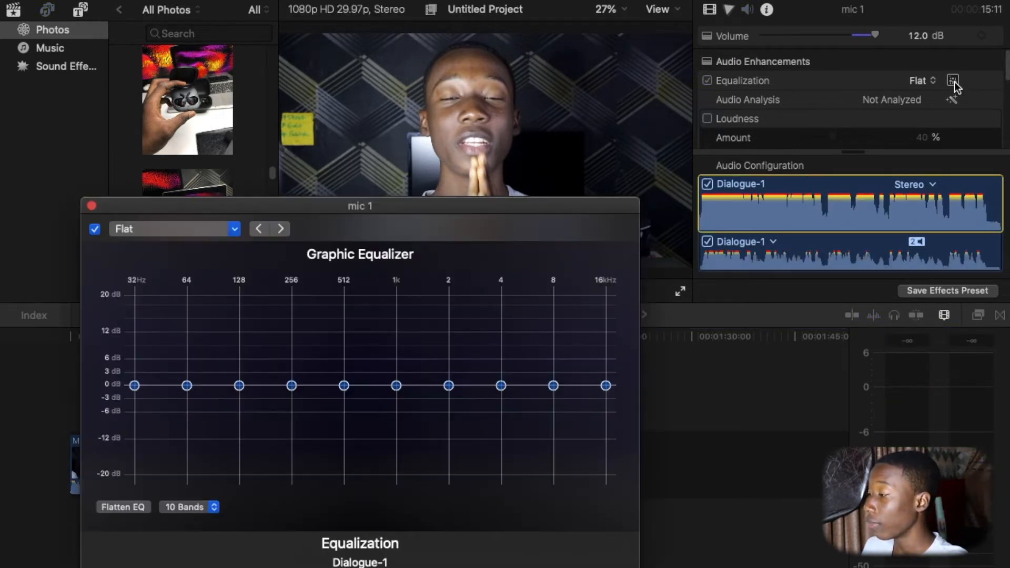
drag(332, 206, 593, 27)
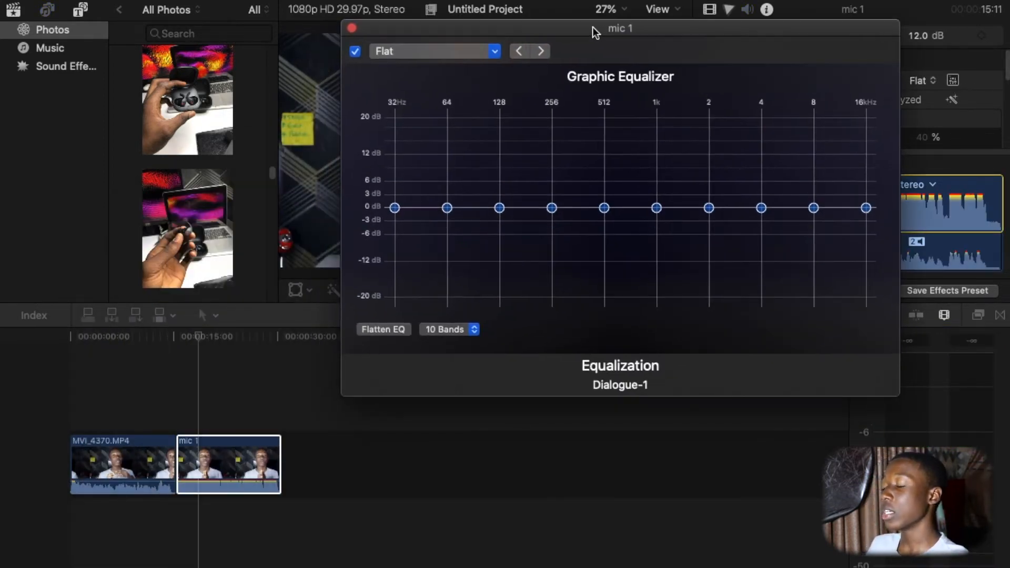
click(325, 386)
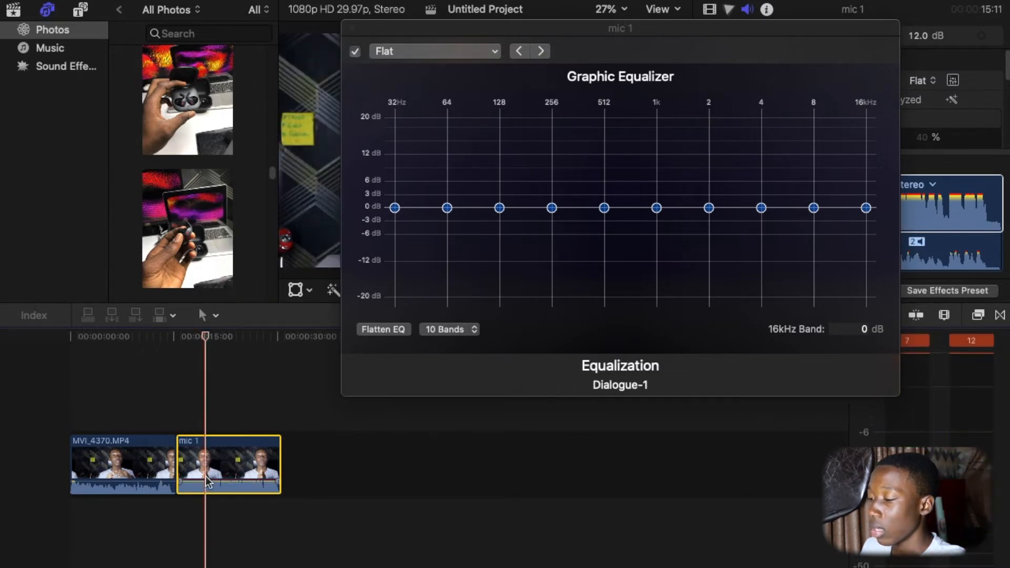
Try the mic 1 clip's volume at 6 dB and 2 dB during playback, and restore it to 12 dB
drag(205, 481, 205, 489)
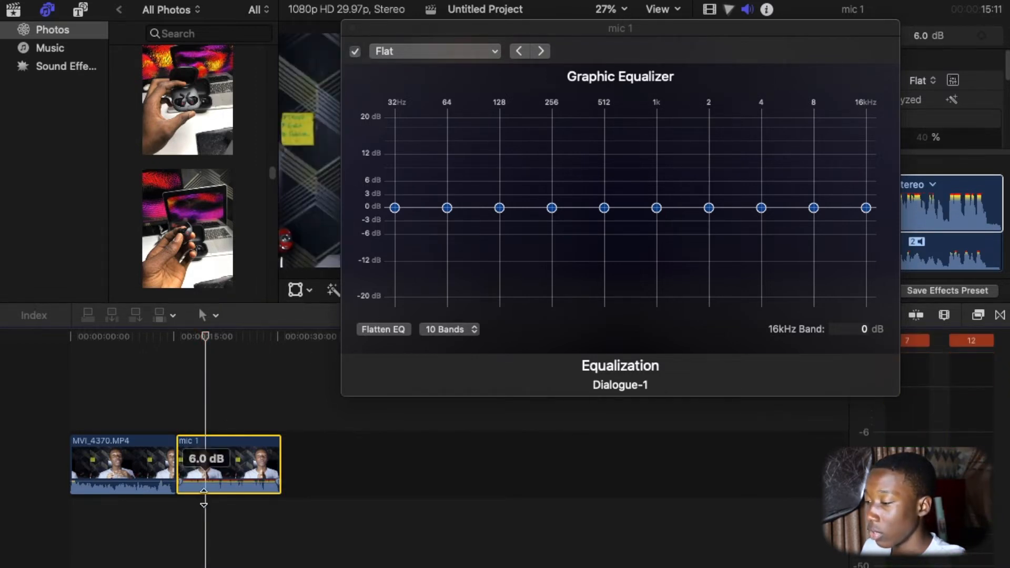
key(space)
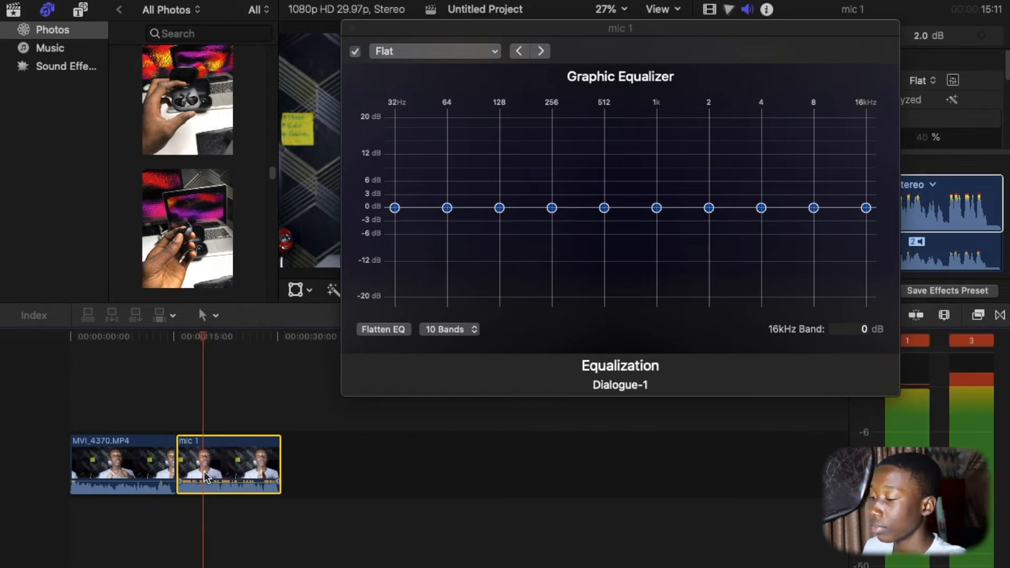
drag(200, 484, 194, 477)
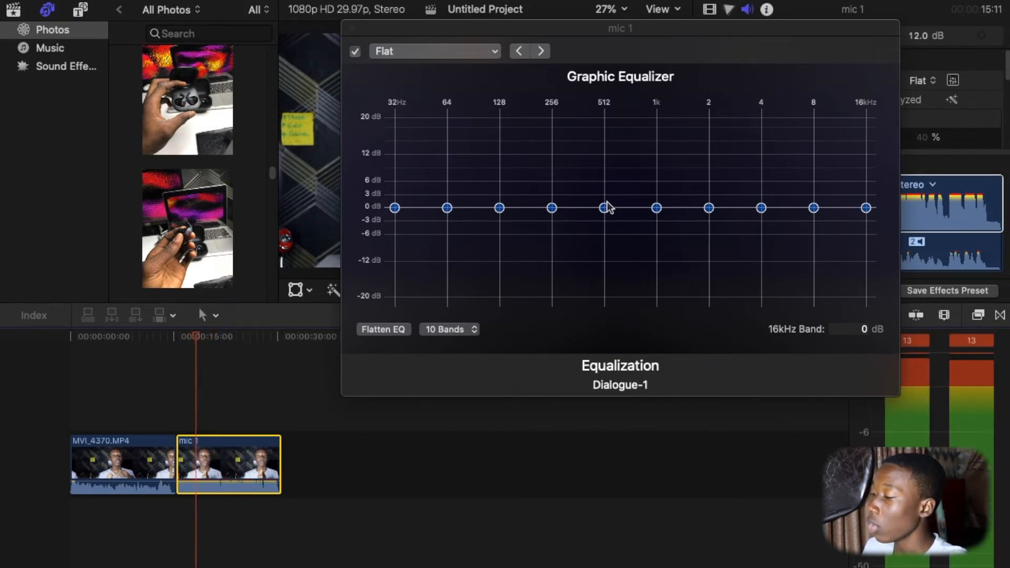
Play the mic 1 clip while setting its equalizer to about 11 dB at 64 Hz, 3.93 dB at 128 Hz and about 14 dB at 256 Hz
click(189, 470)
drag(446, 209, 439, 245)
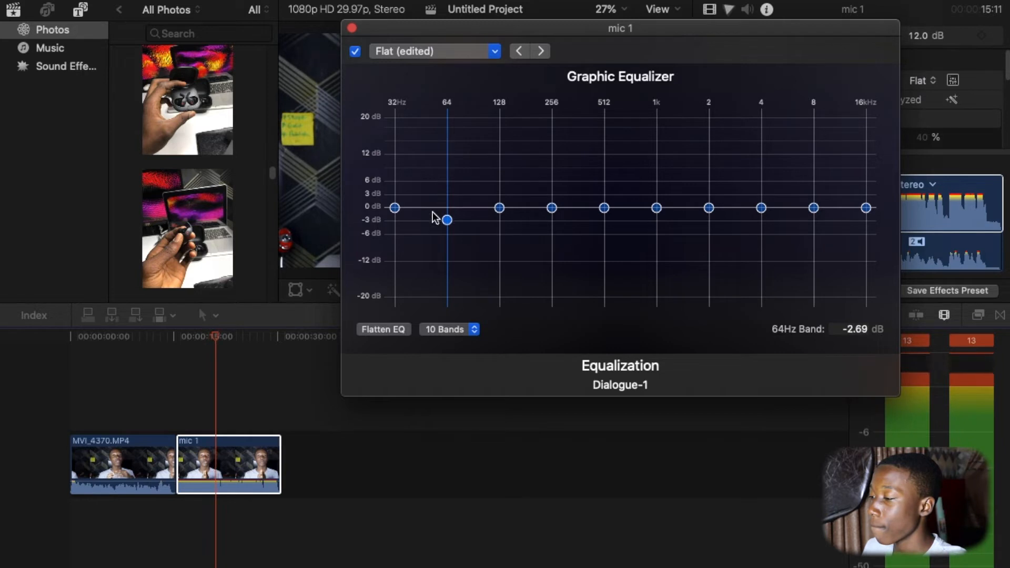
drag(447, 162, 448, 160)
drag(495, 205, 500, 154)
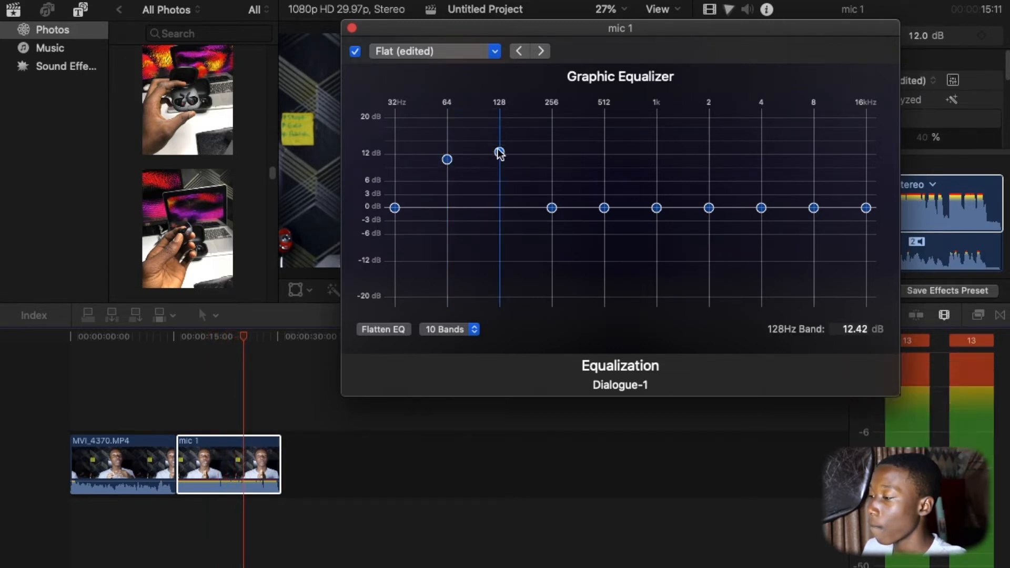
drag(552, 209, 554, 177)
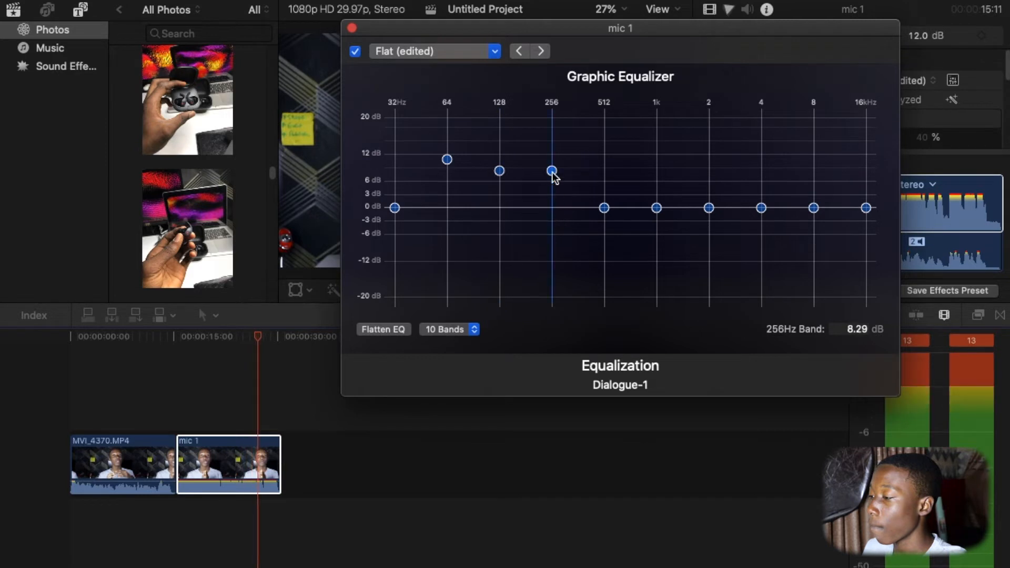
drag(546, 289, 551, 164)
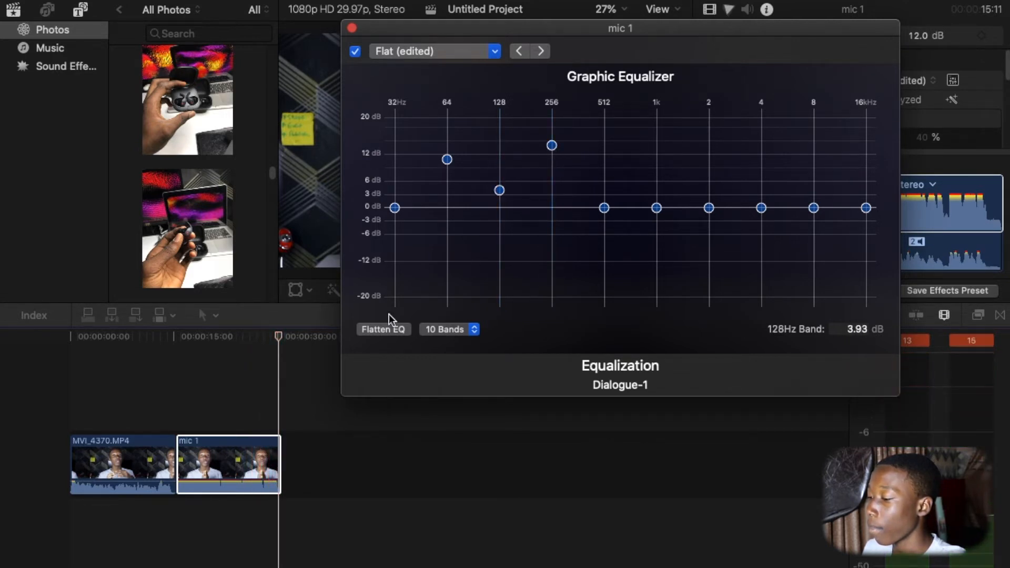
Set the mic 1 equalizer bands to 10.13 dB at 512 Hz and about -18 dB at 1 kHz and 2 kHz during playback
click(192, 463)
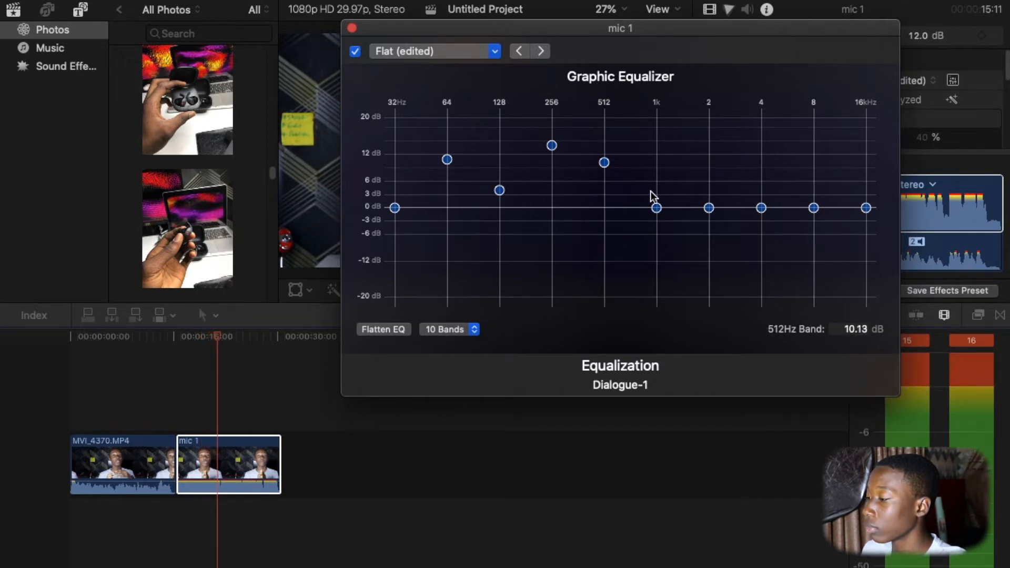
drag(657, 209, 670, 292)
drag(708, 210, 713, 293)
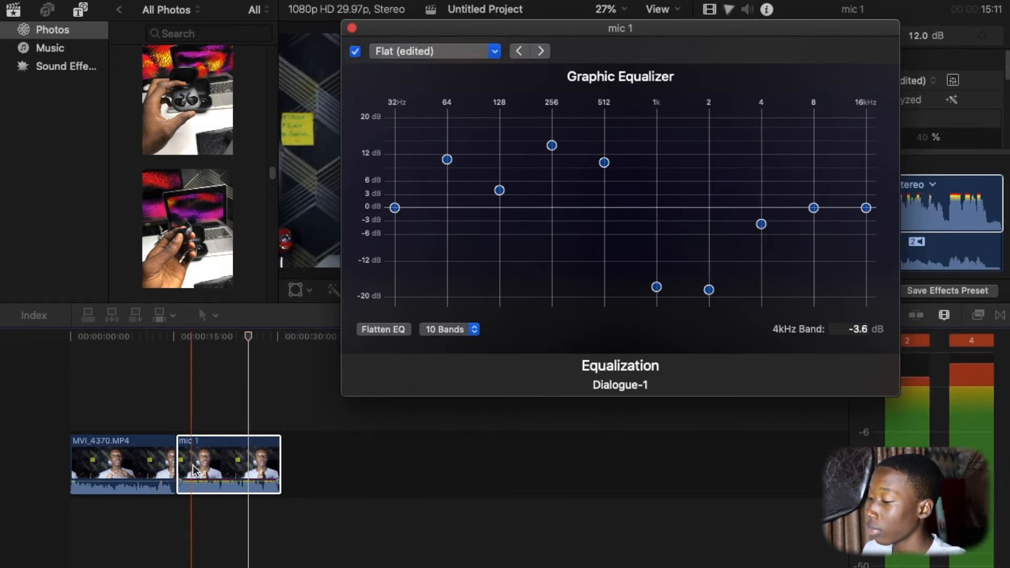
Set the bands to about -9 dB at 4 kHz, -11.09 dB at 8 kHz and -1.76 dB at 16 kHz, and replay the clip
drag(762, 225, 761, 245)
drag(813, 208, 813, 263)
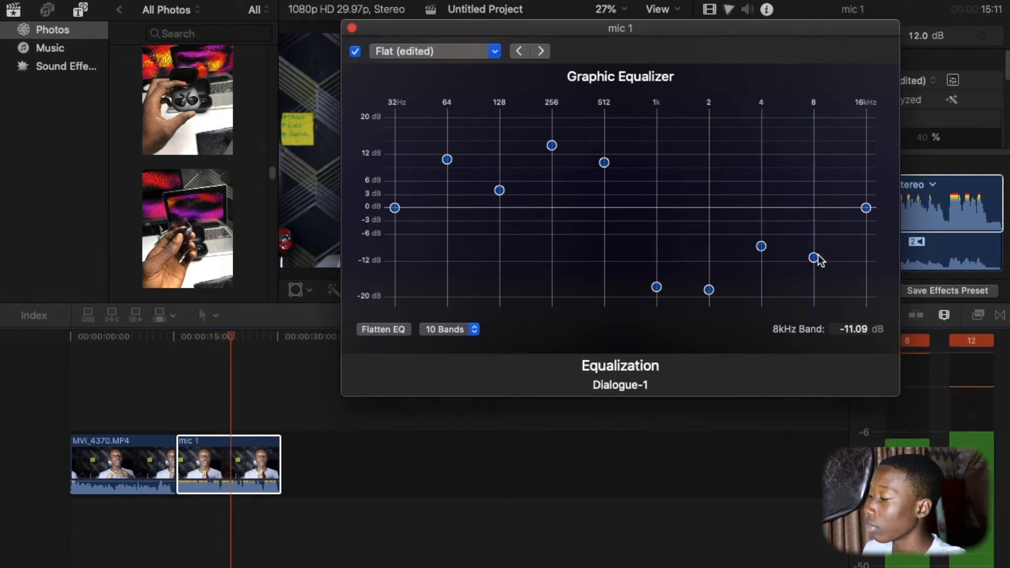
mouse_move(870, 209)
mouse_down()
mouse_move(870, 139)
mouse_move(872, 277)
mouse_move(874, 217)
mouse_up()
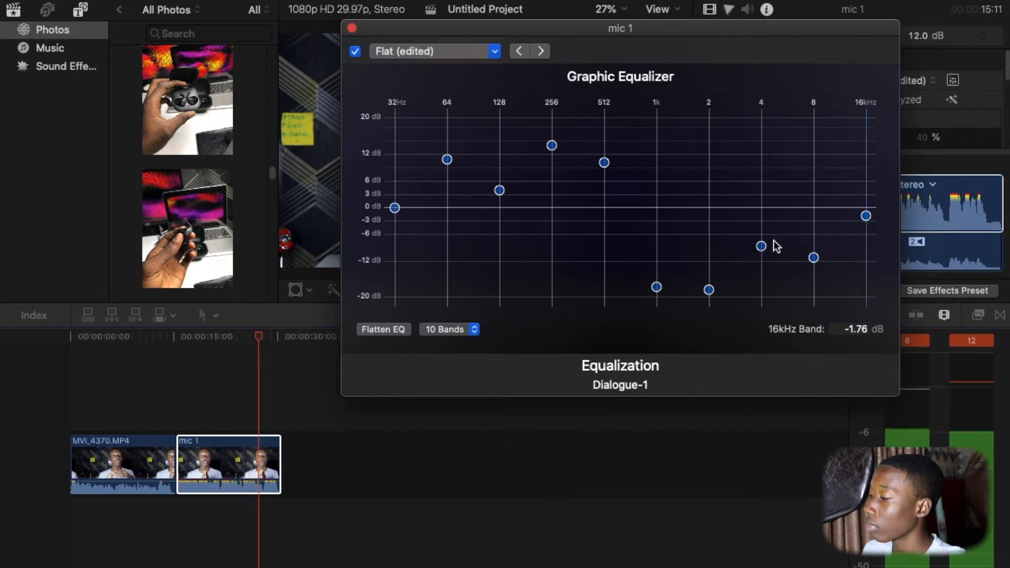
key(space)
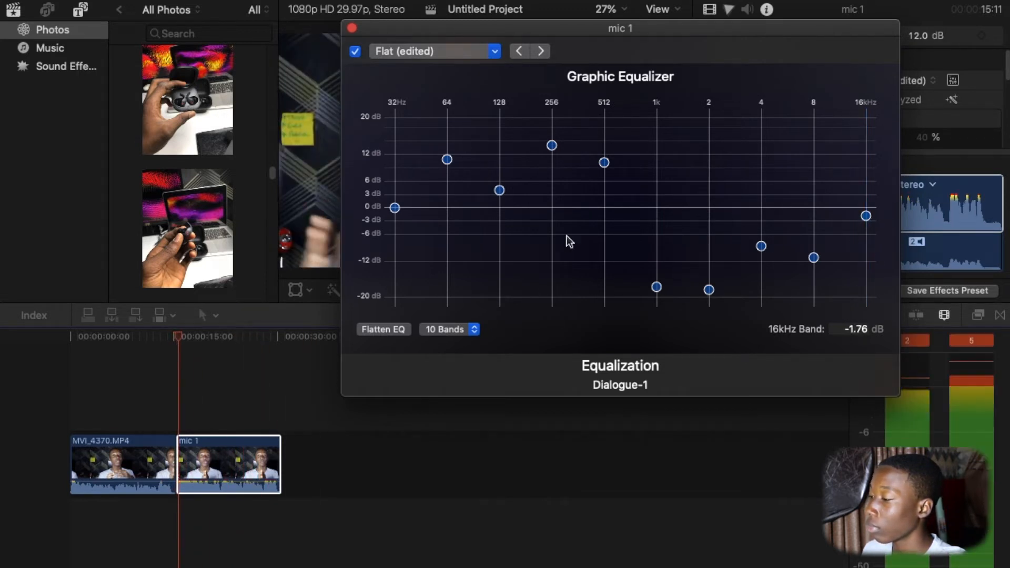
Lower the equalizer bands to about 6 dB at 512 Hz, 9 dB at 256 Hz and 3.5 dB at 128 Hz
click(605, 163)
mouse_move(605, 163)
mouse_down()
mouse_move(604, 189)
mouse_move(605, 179)
mouse_up()
drag(552, 146, 550, 164)
drag(500, 190, 499, 192)
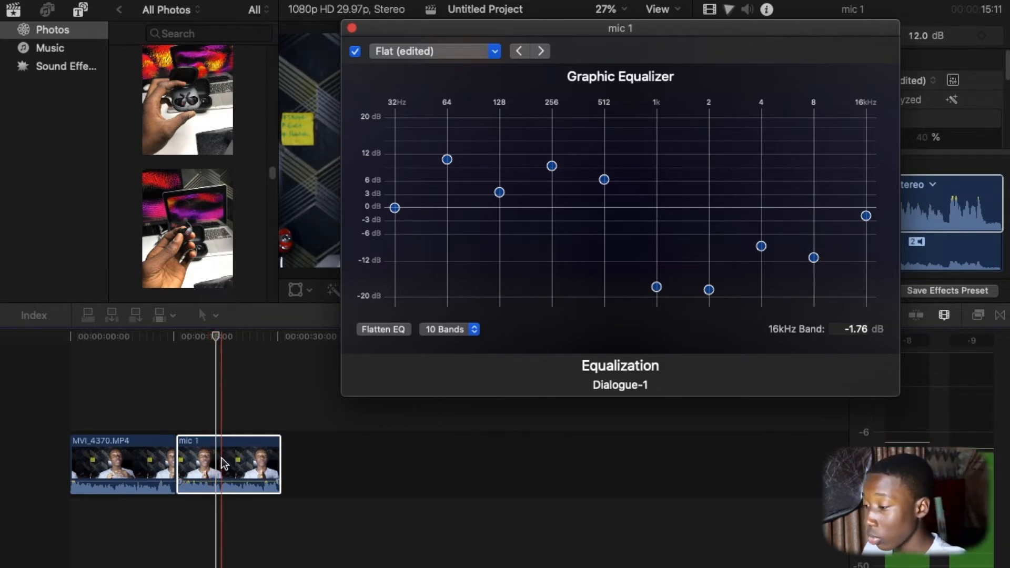
Try the mic 1 clip's volume at 8 dB, close its equalizer and set the volume to 12 dB during playback
drag(216, 482, 216, 488)
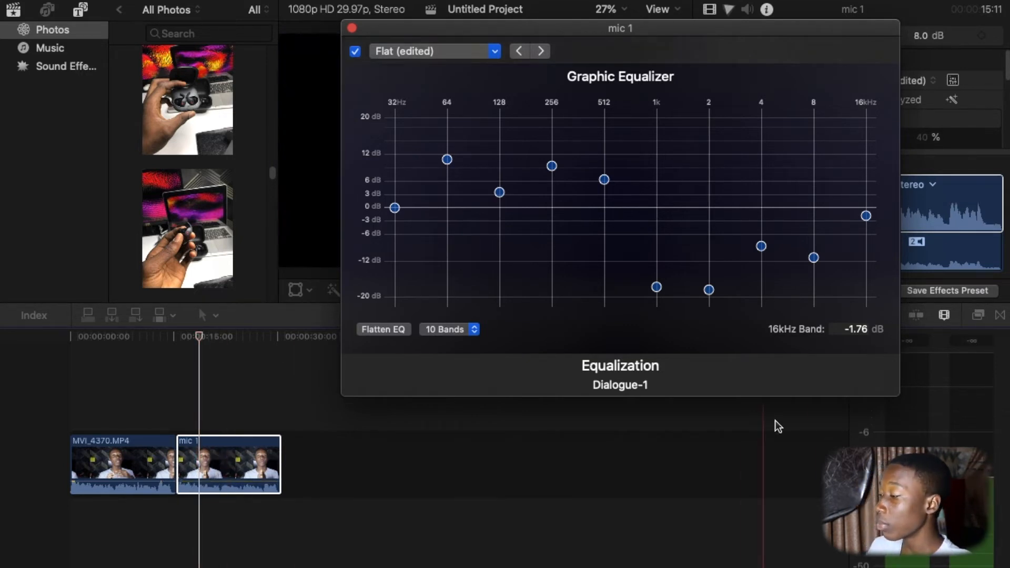
click(352, 28)
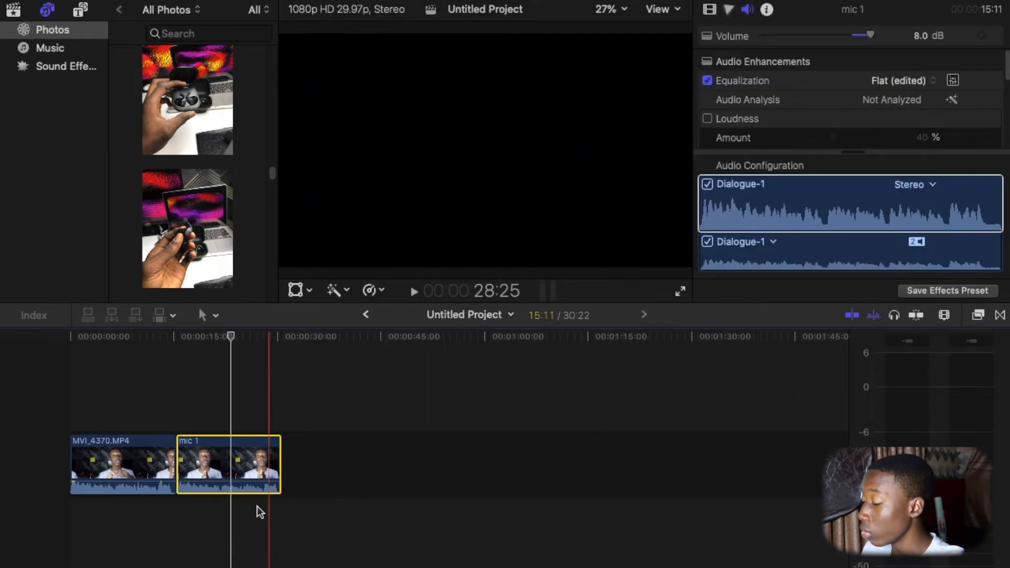
key(space)
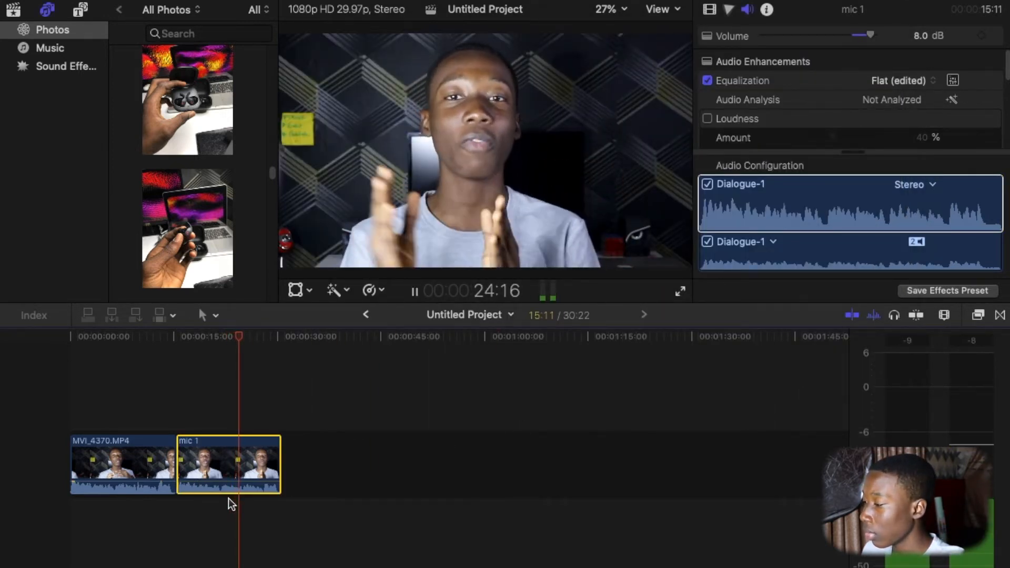
drag(233, 481, 233, 474)
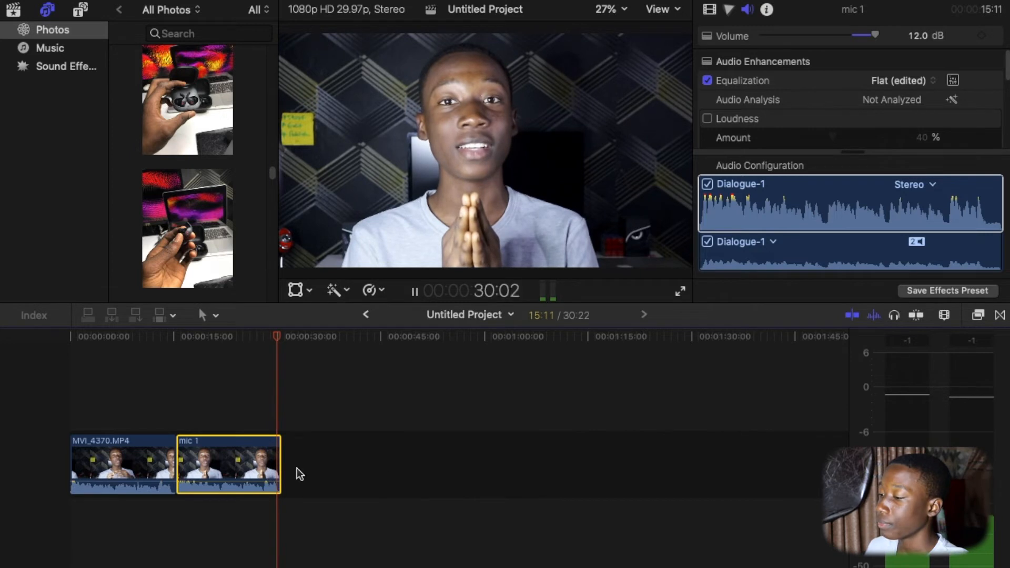
Paste a copy of the mic 1 clip at the end of the timeline and delete the gap before it
drag(191, 481, 190, 480)
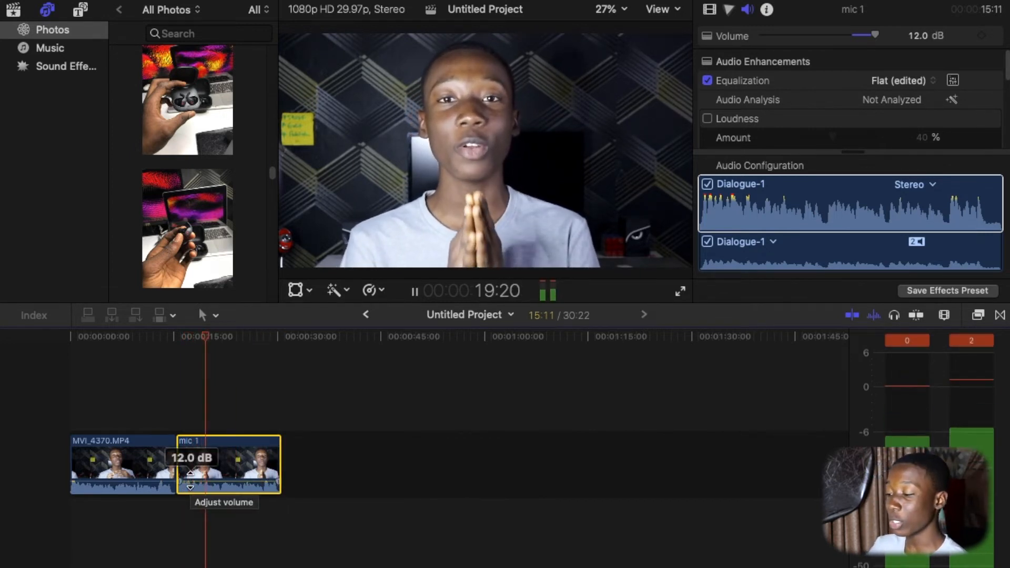
key(space)
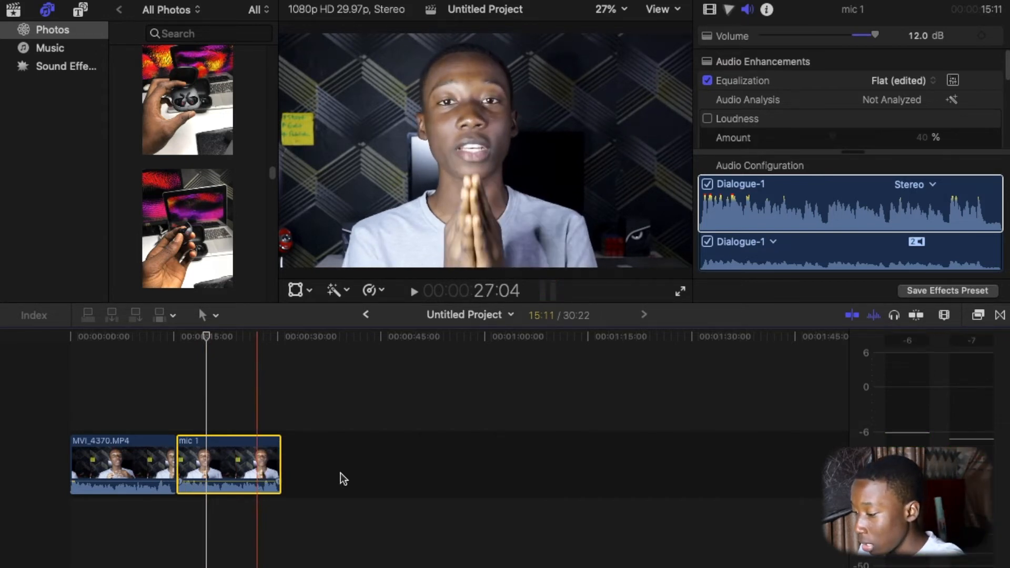
key(super+v)
key(space)
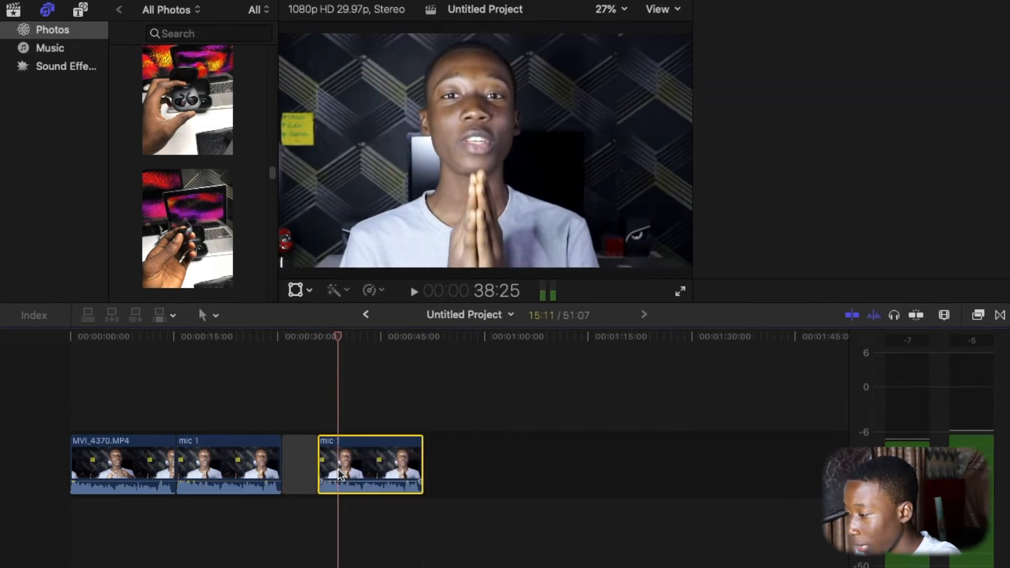
click(339, 473)
click(309, 466)
key(Delete)
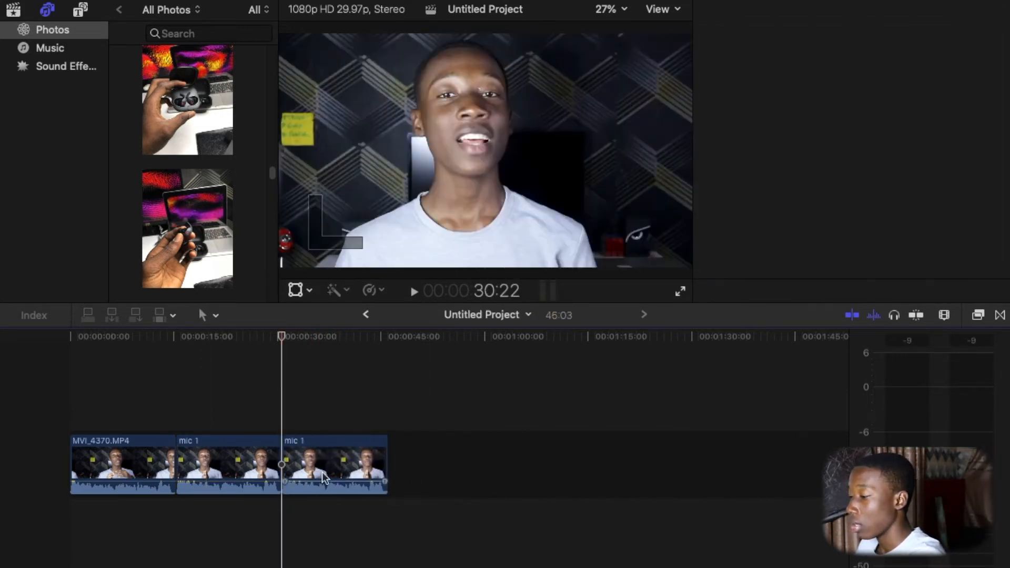
Turn off equalization on the middle mic 1 clip and play from it into the pasted copy
drag(335, 443, 189, 471)
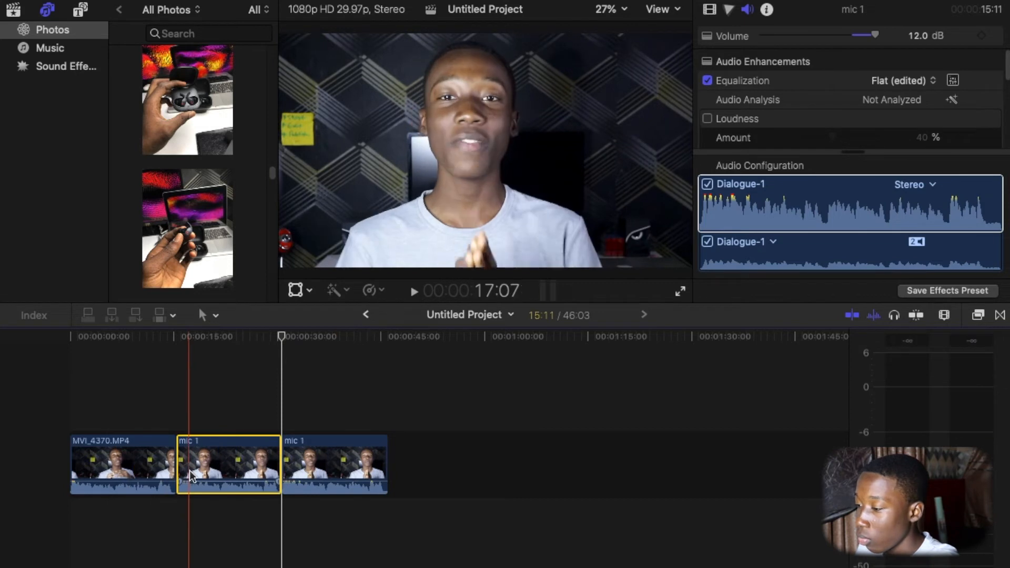
key(space)
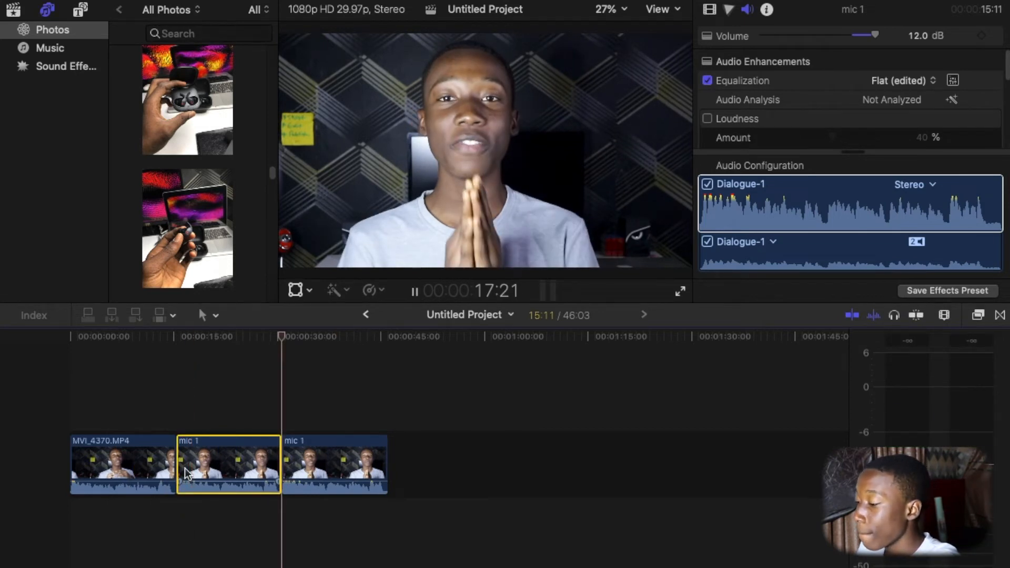
click(708, 80)
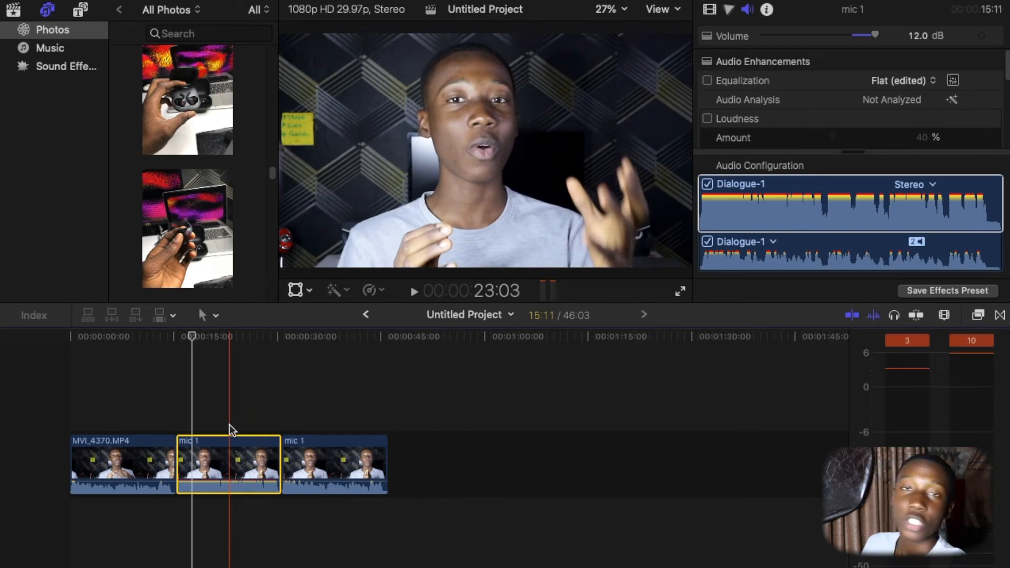
key(space)
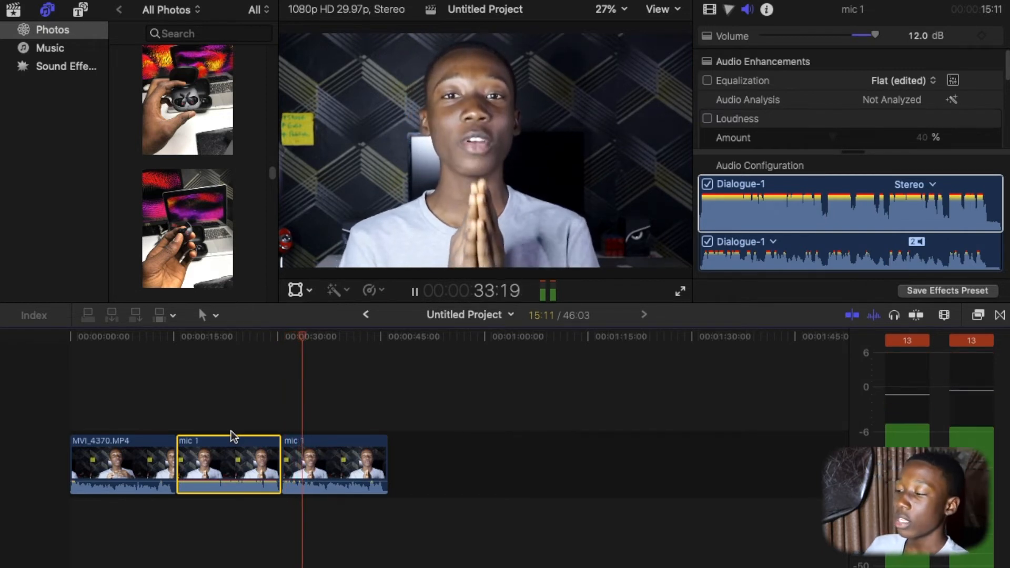
key(space)
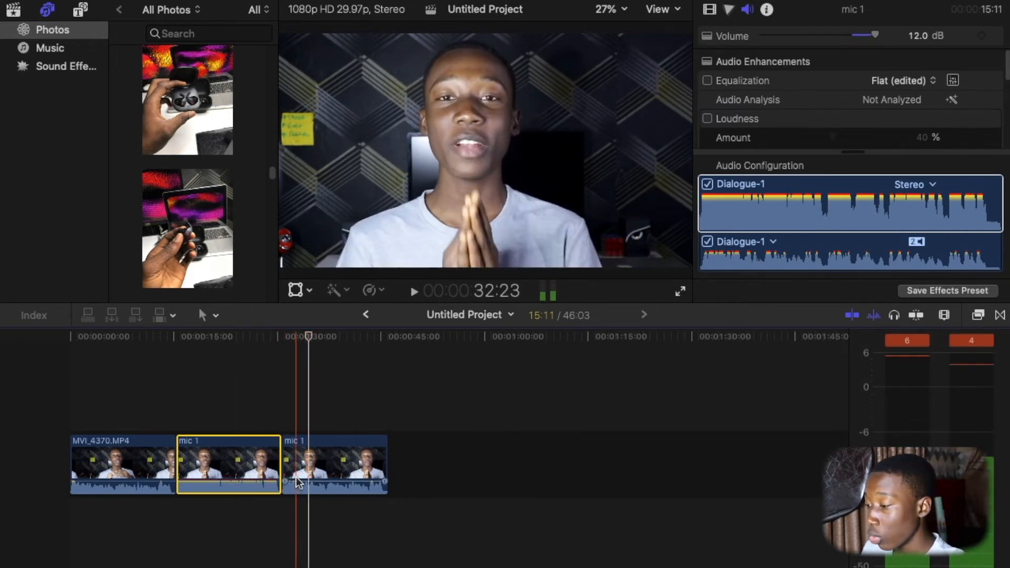
Open the last mic 1 clip's graphic equalizer and raise its 1 kHz band to about -15 dB during playback
mouse_move(304, 476)
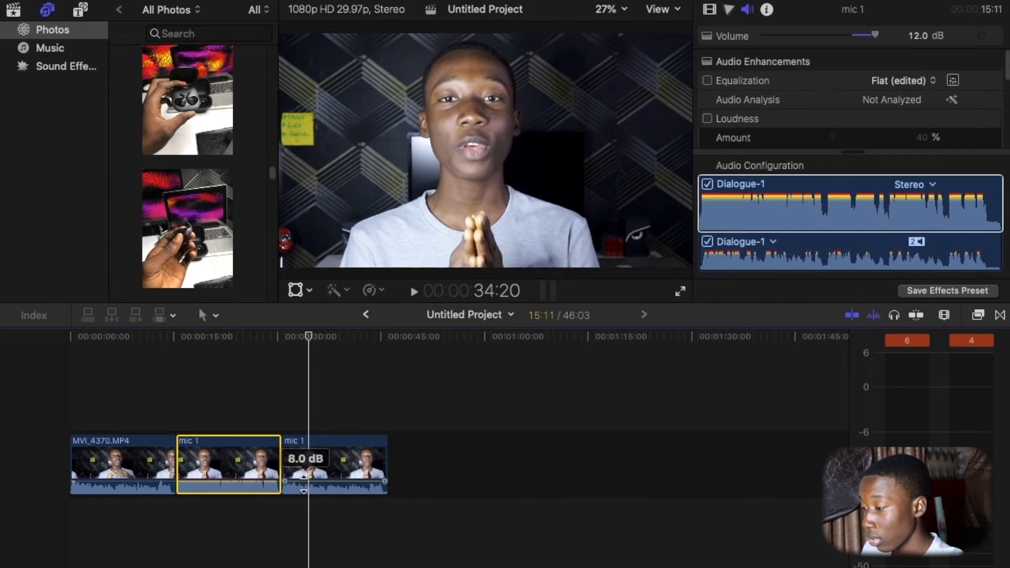
key(space)
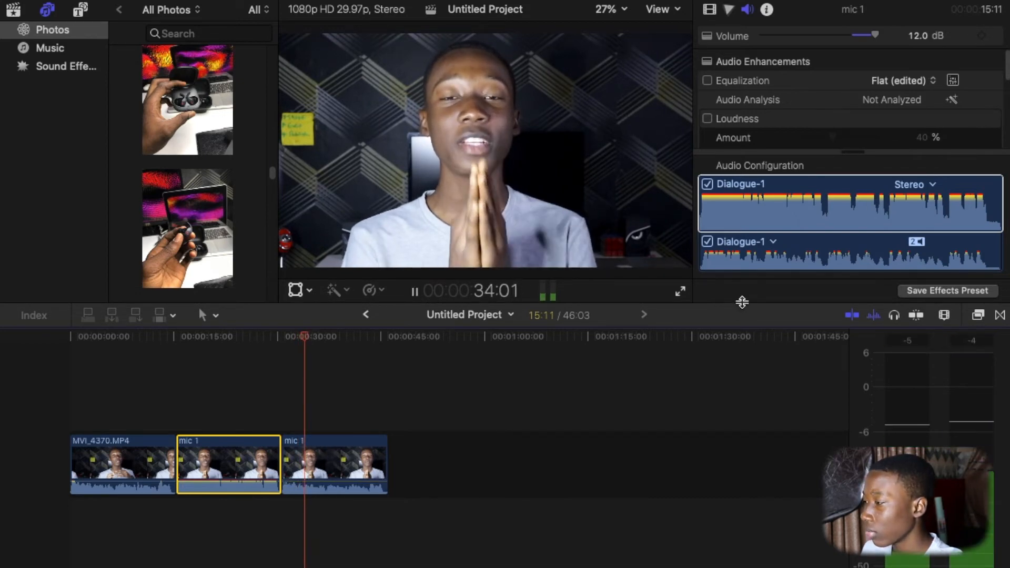
key(space)
click(298, 463)
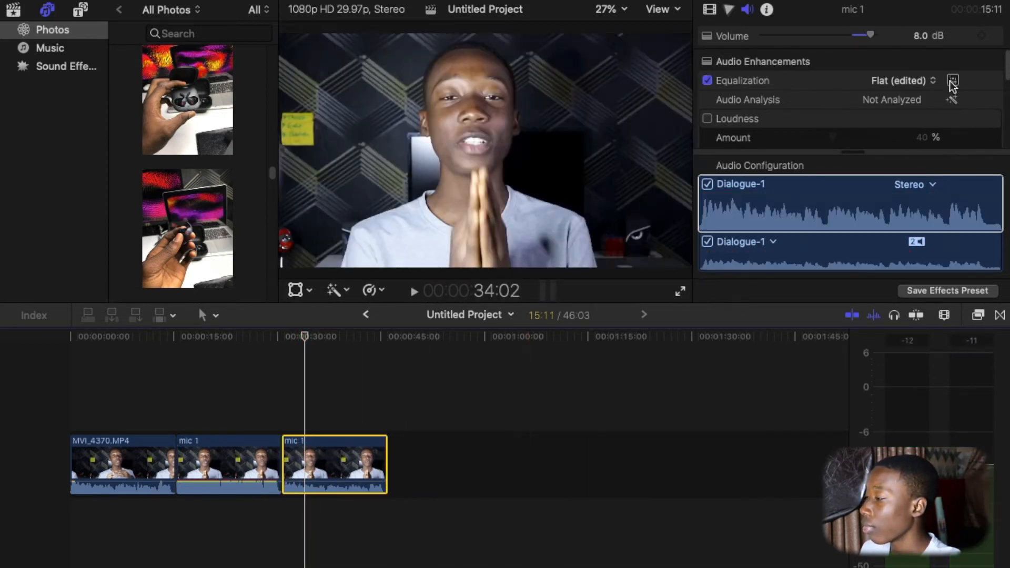
click(953, 81)
drag(622, 64, 709, 28)
key(space)
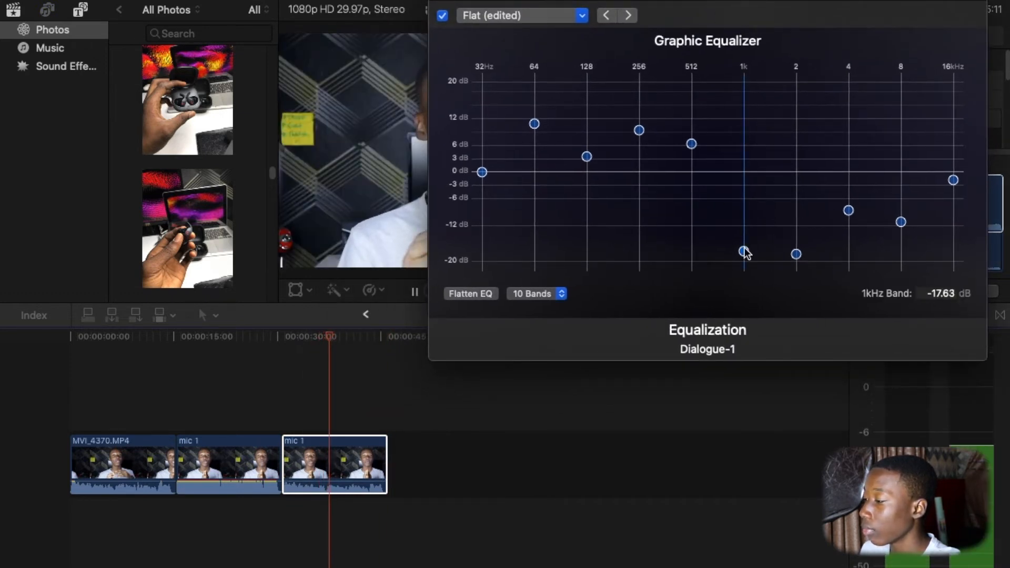
click(295, 461)
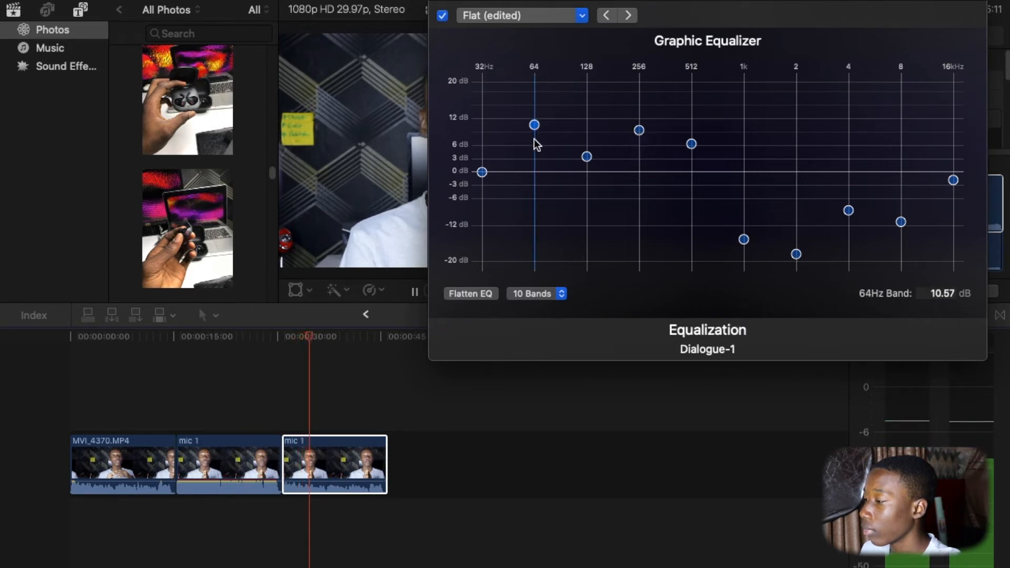
Set the bands to about -2 dB at 64 Hz, 5.66 dB at 128 Hz, 9 dB at 256 Hz, 5 dB at 512 Hz and -10.95 dB at 1 kHz
click(279, 500)
drag(586, 157, 608, 279)
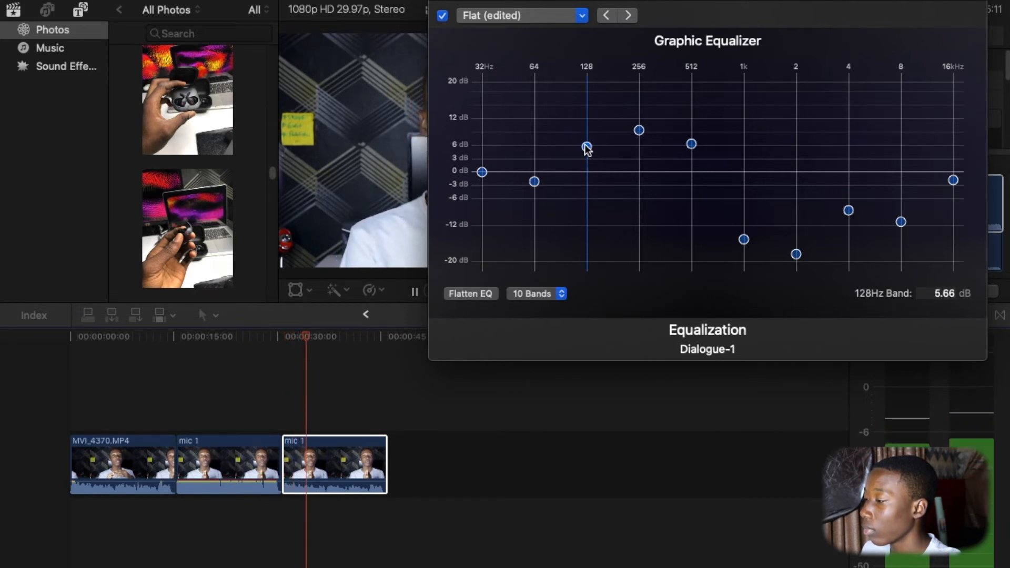
drag(642, 97, 641, 109)
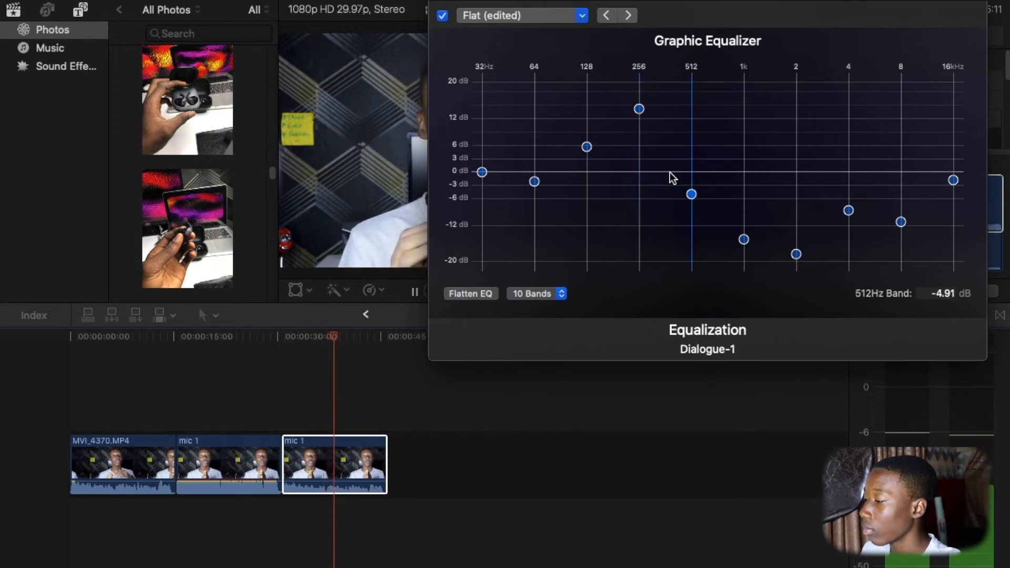
drag(631, 110, 631, 148)
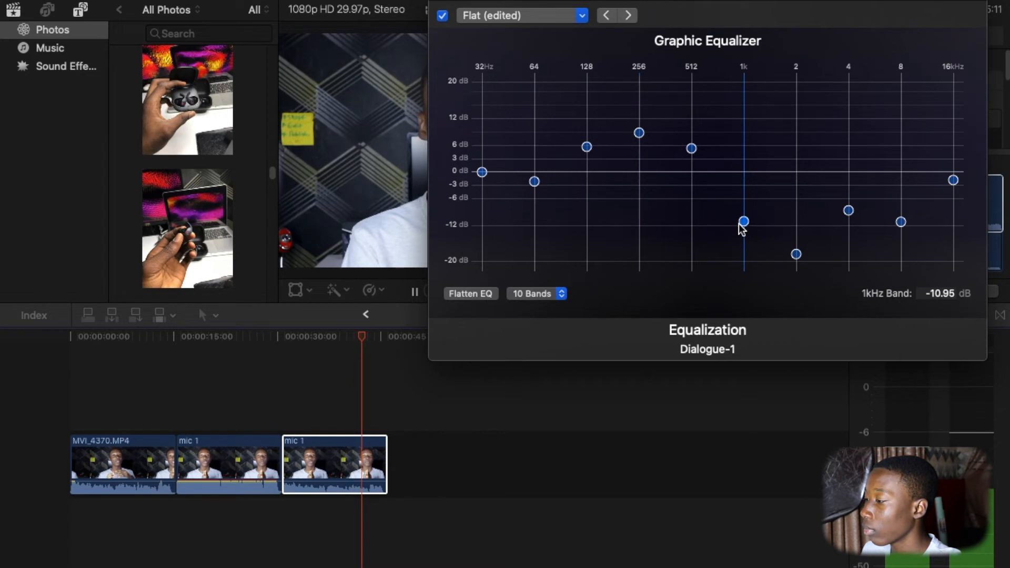
Raise the last clip's equalizer bands to about -9 dB at 2 kHz and -3 dB at 4 kHz, replay it and close the equalizer
drag(802, 265, 813, 174)
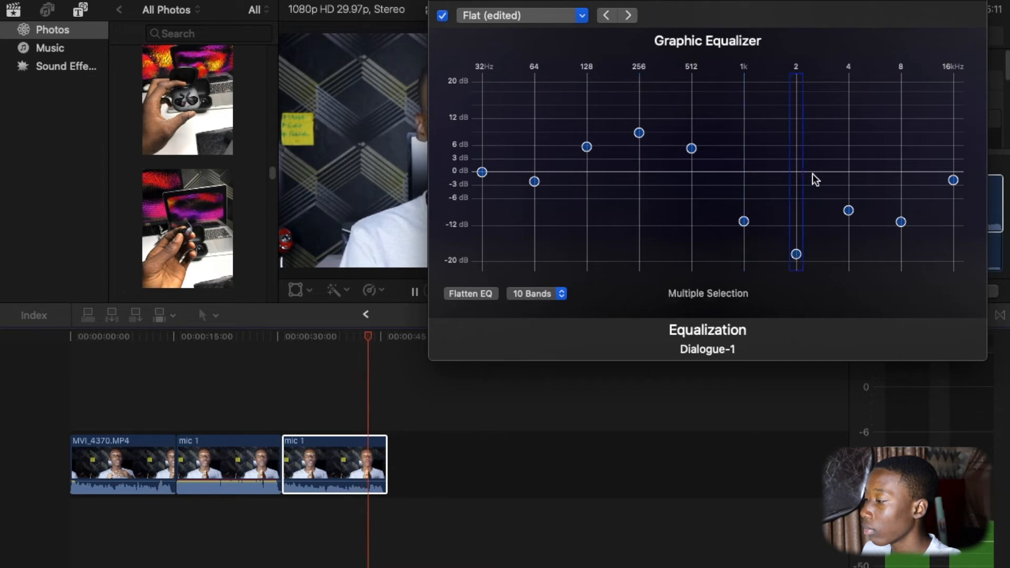
click(783, 196)
key(space)
click(308, 493)
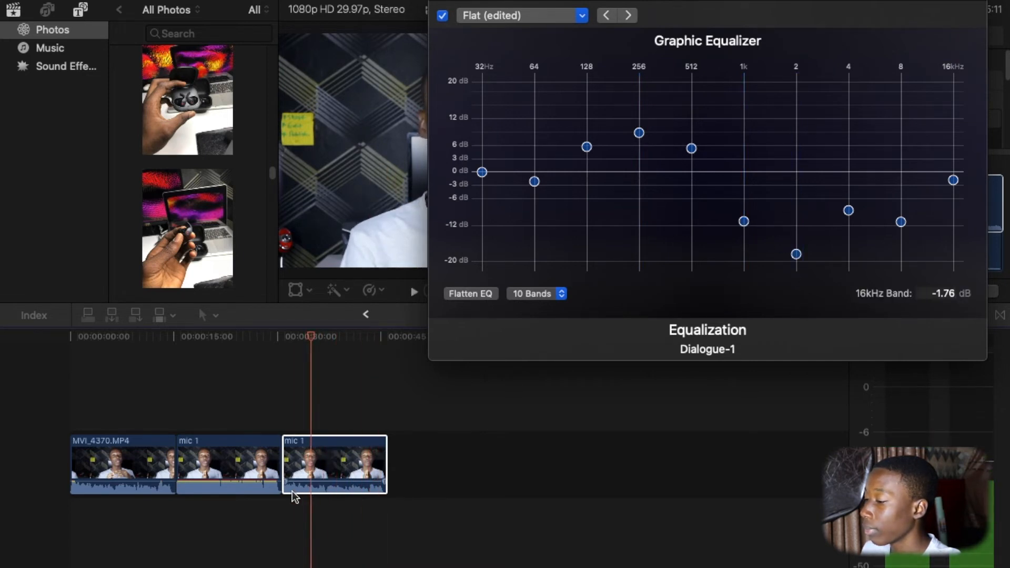
click(293, 489)
key(space)
drag(796, 177, 904, 217)
key(space)
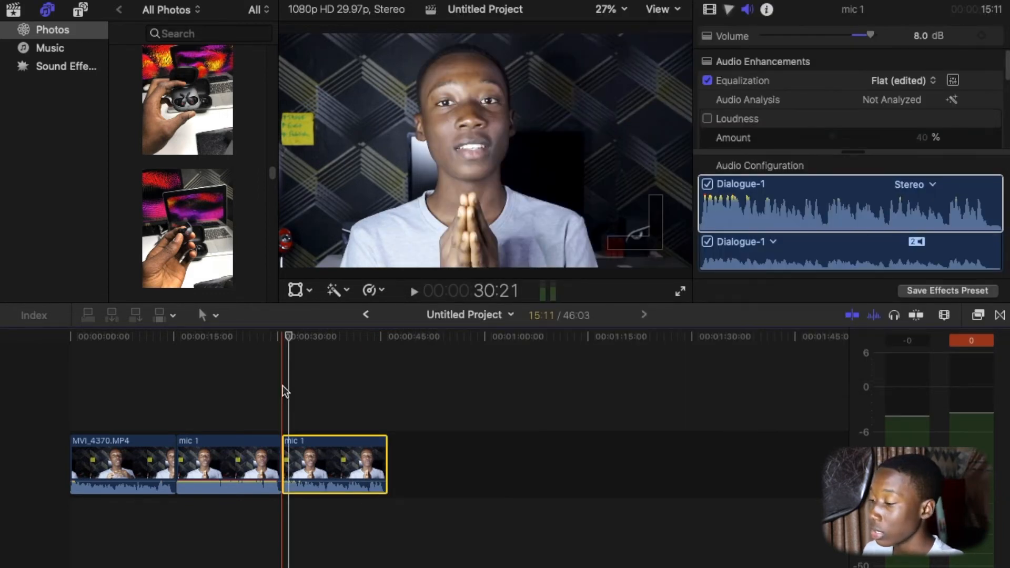
Lower the last mic 1 clip's volume to 7 dB during playback
key(space)
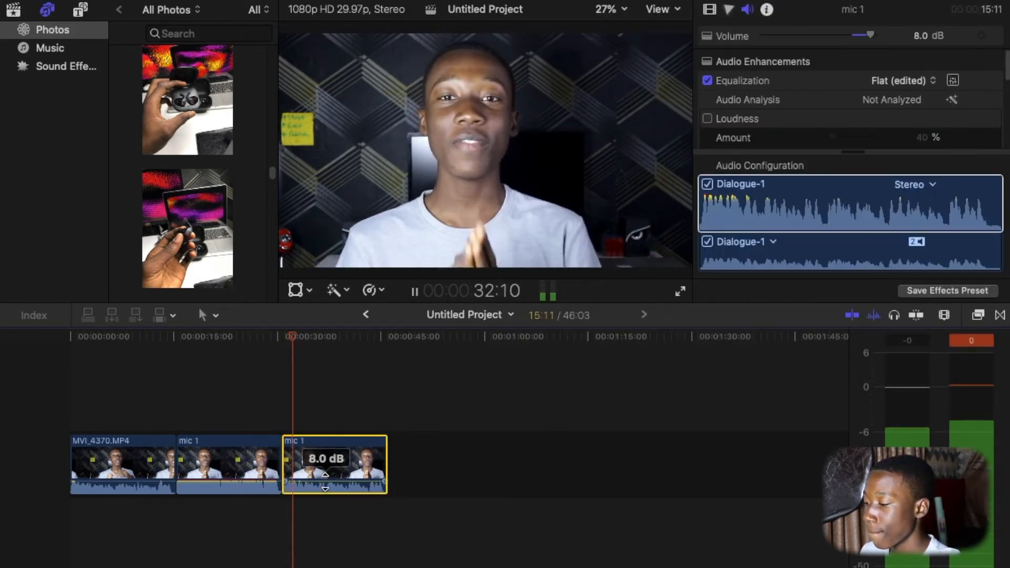
drag(325, 481, 325, 486)
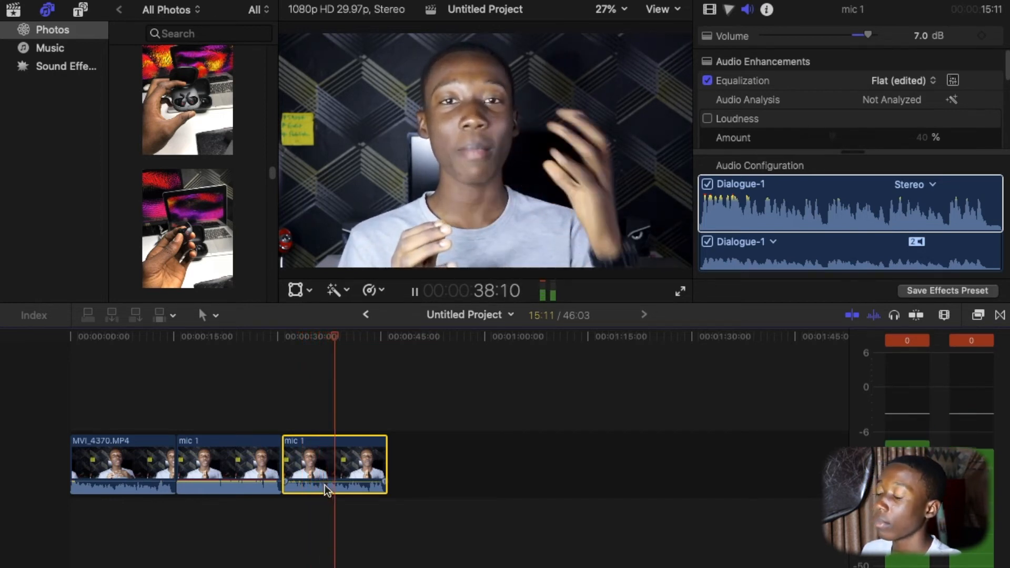
key(space)
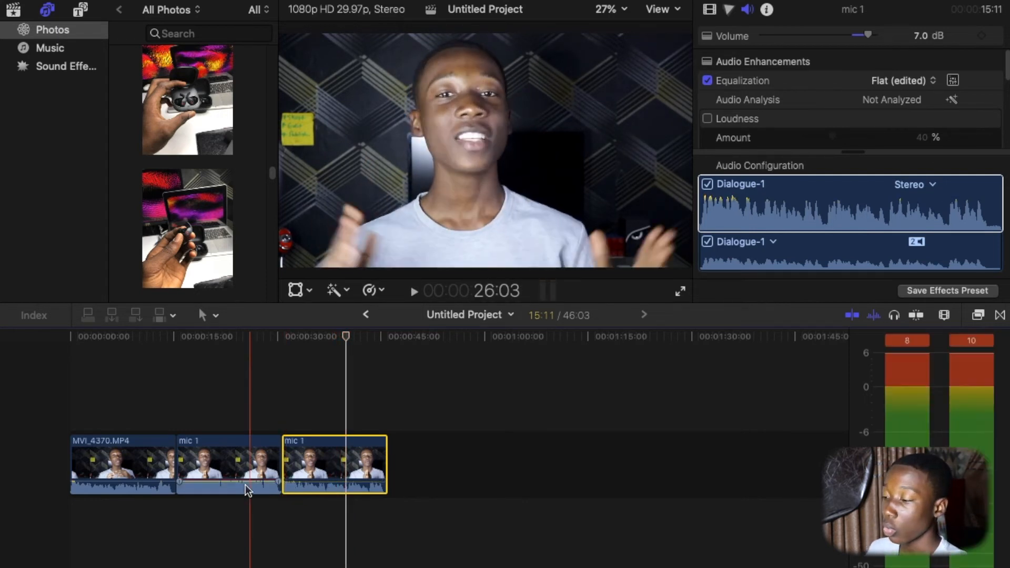
Play across the two mic 1 clips repeatedly to compare the unequalized audio with the equalized copy
key(space)
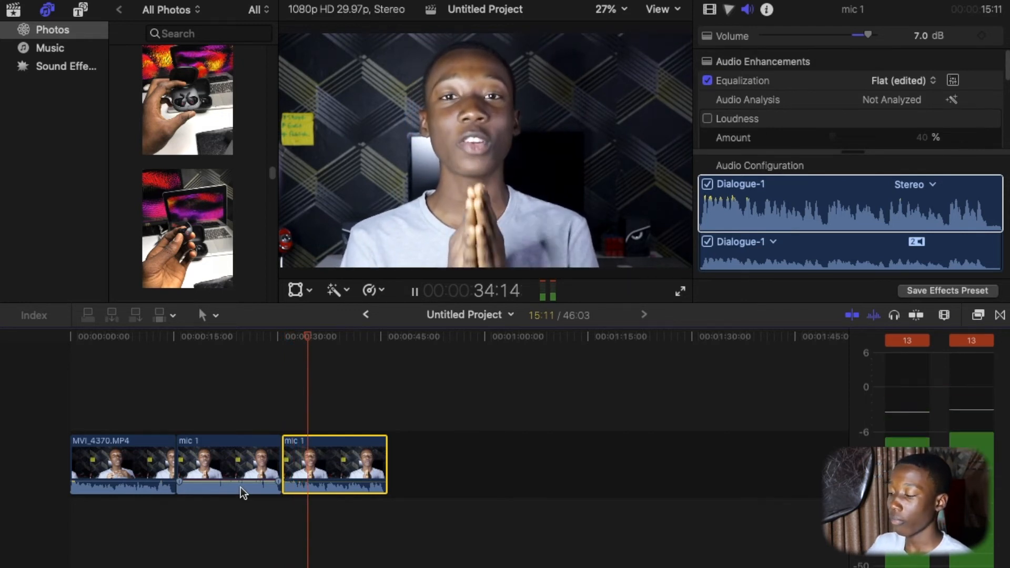
key(space)
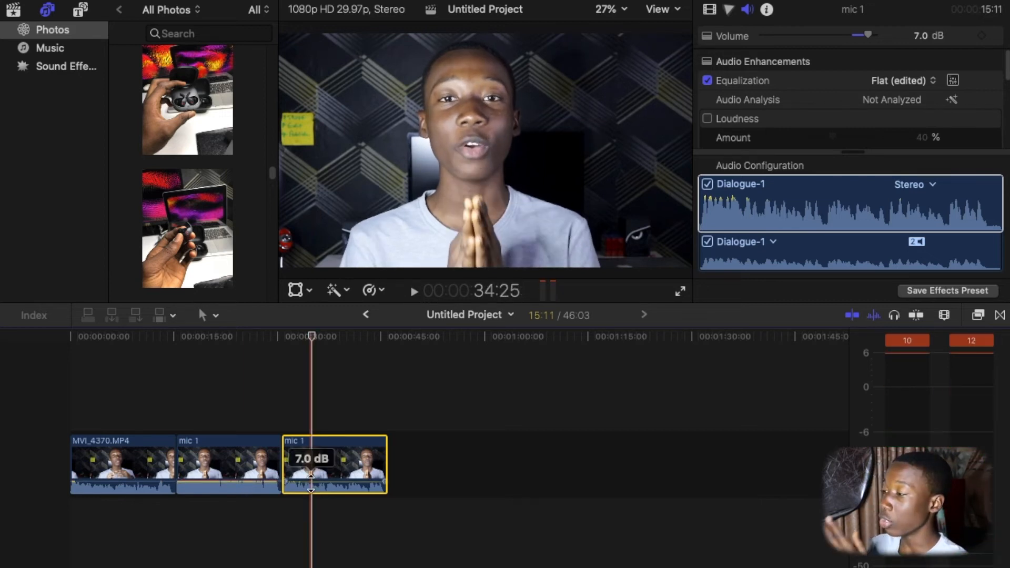
key(space)
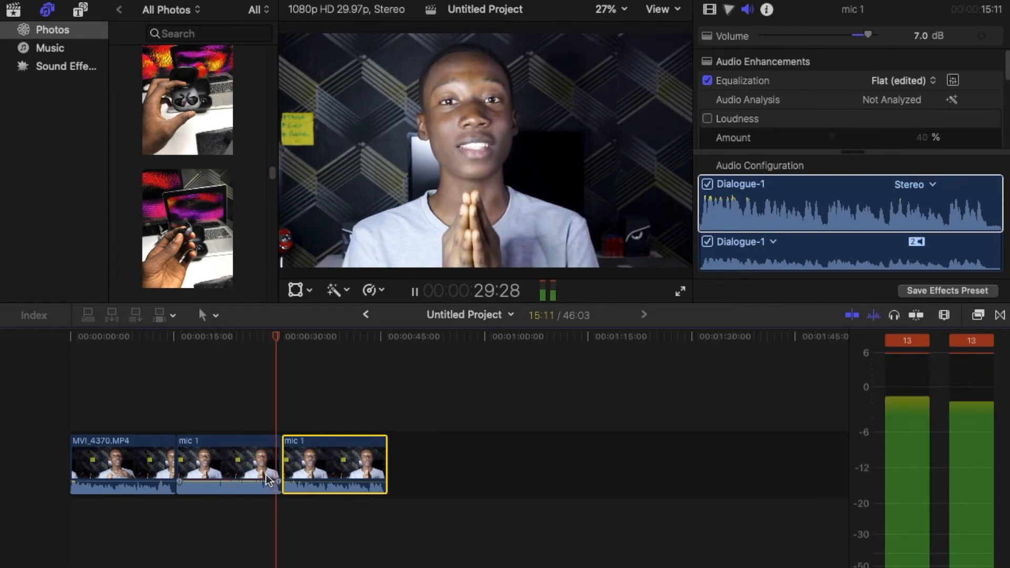
key(space)
key(space)
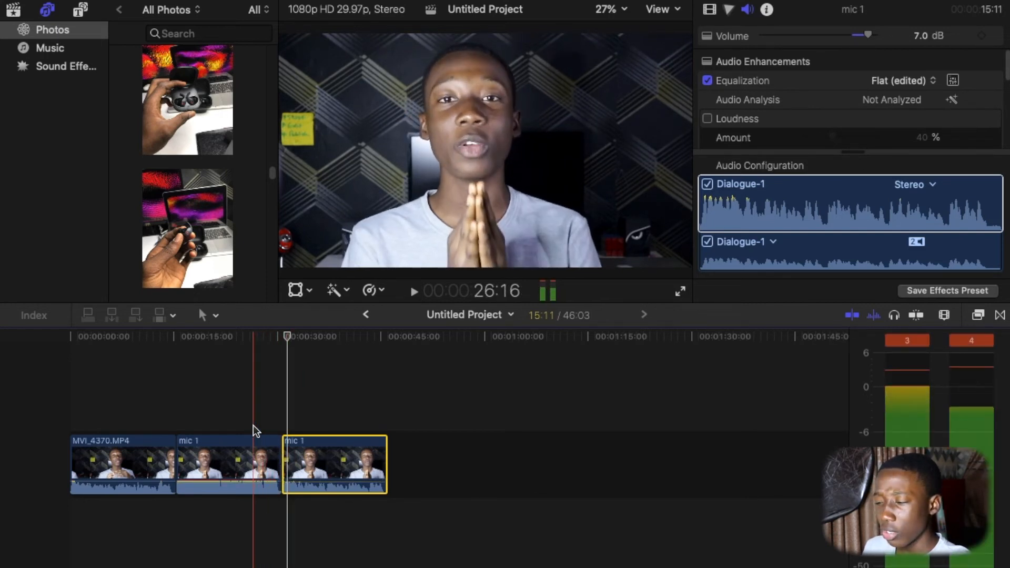
key(space)
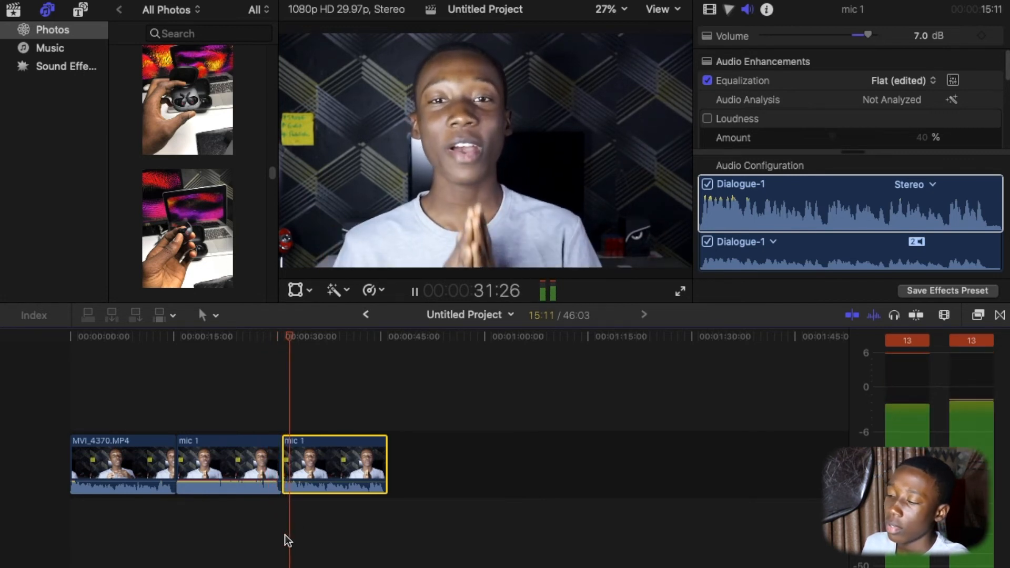
key(space)
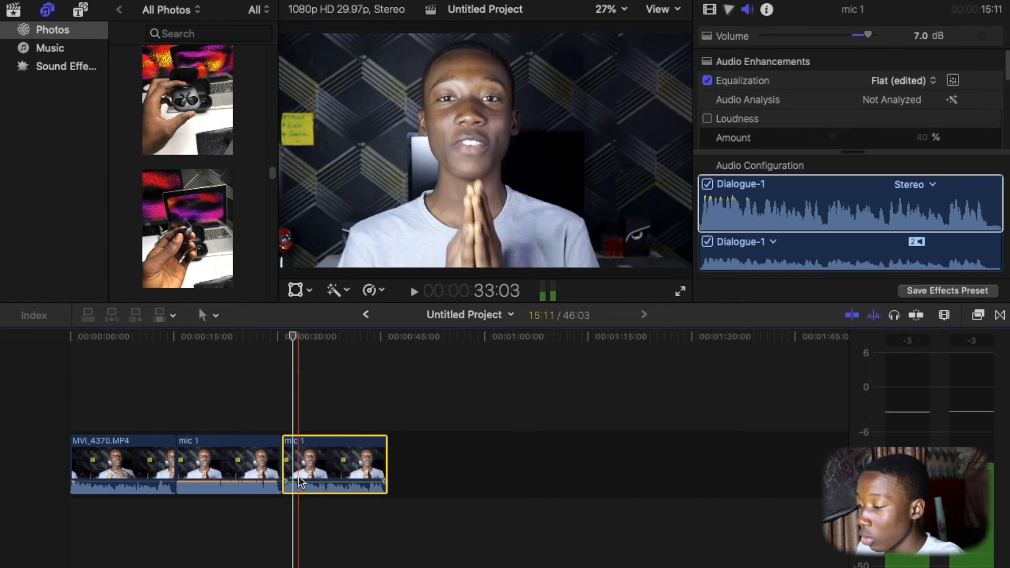
click(547, 290)
click(548, 290)
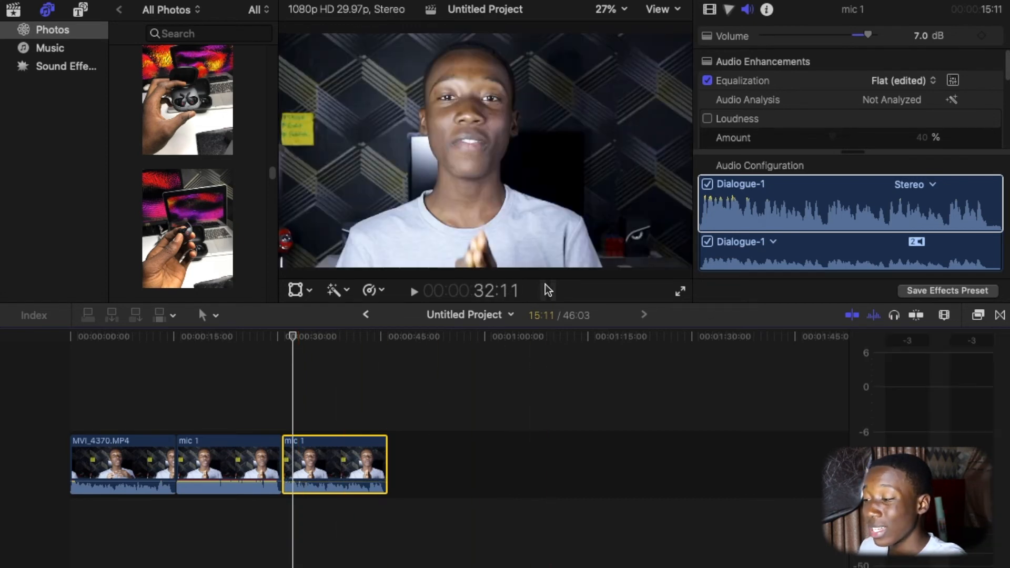
Review the ten-band graphic equalizer settings of the last mic 1 clip and close the equalizer
click(953, 82)
drag(720, 3, 707, 33)
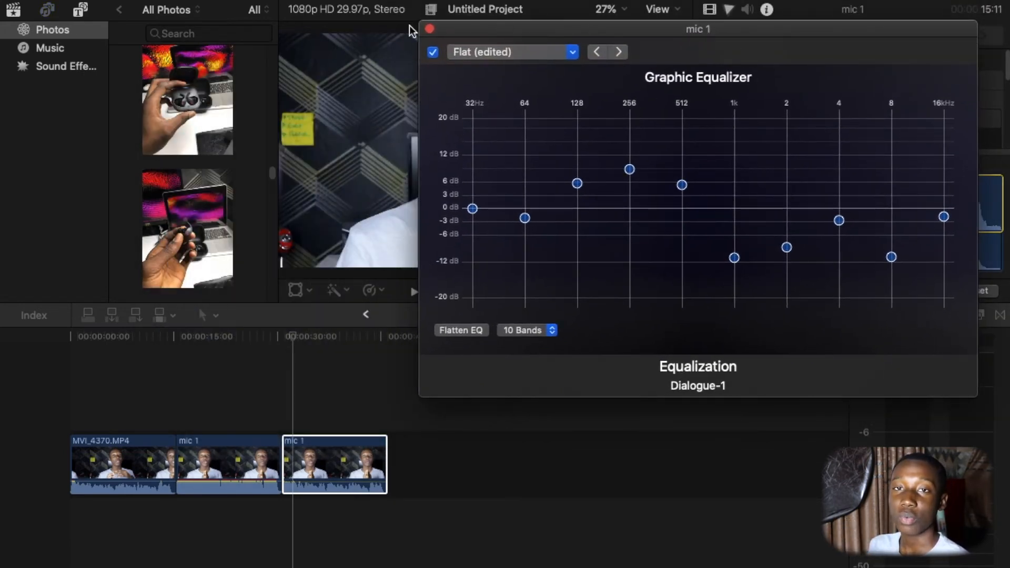
click(430, 28)
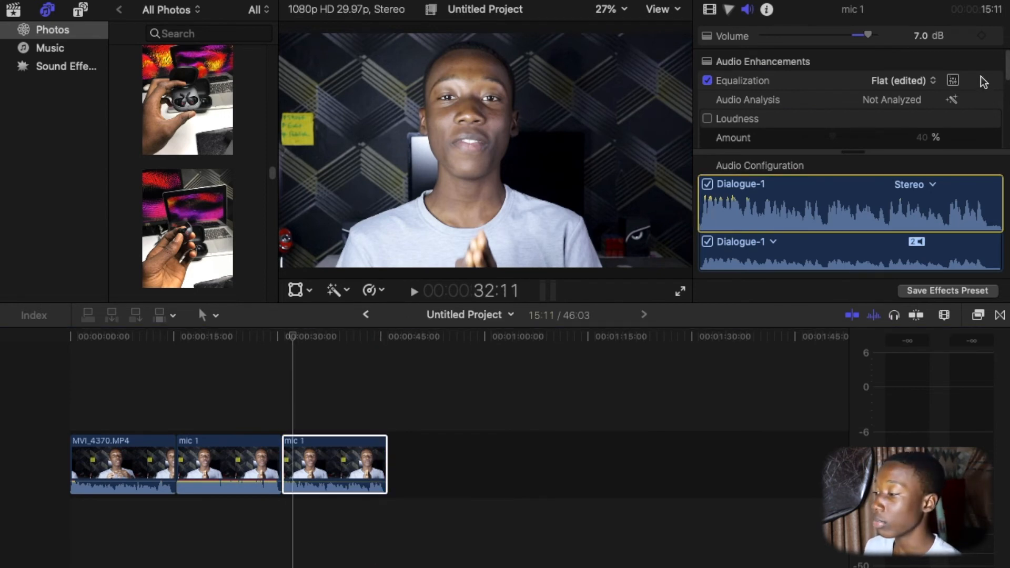
click(954, 80)
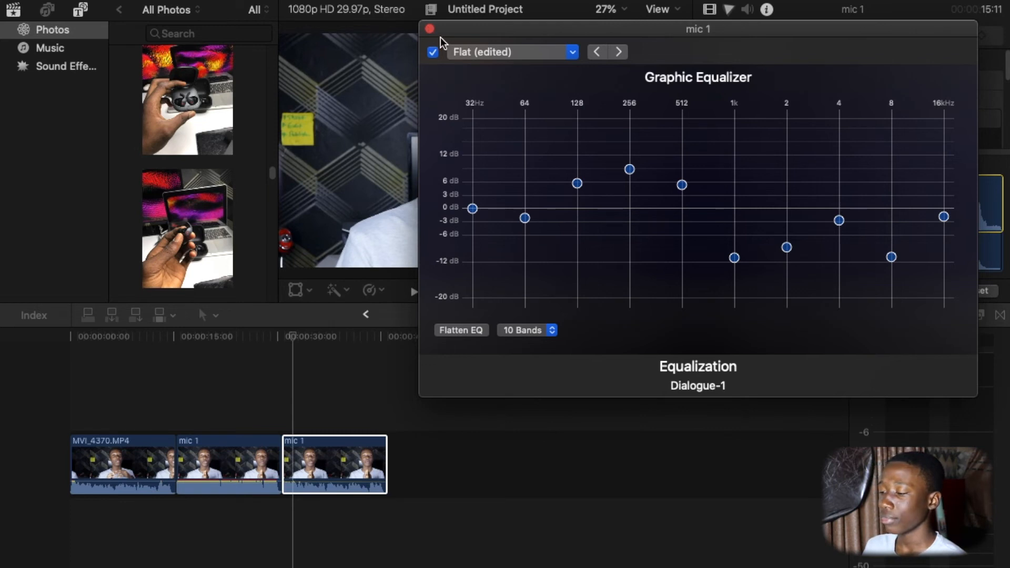
click(429, 28)
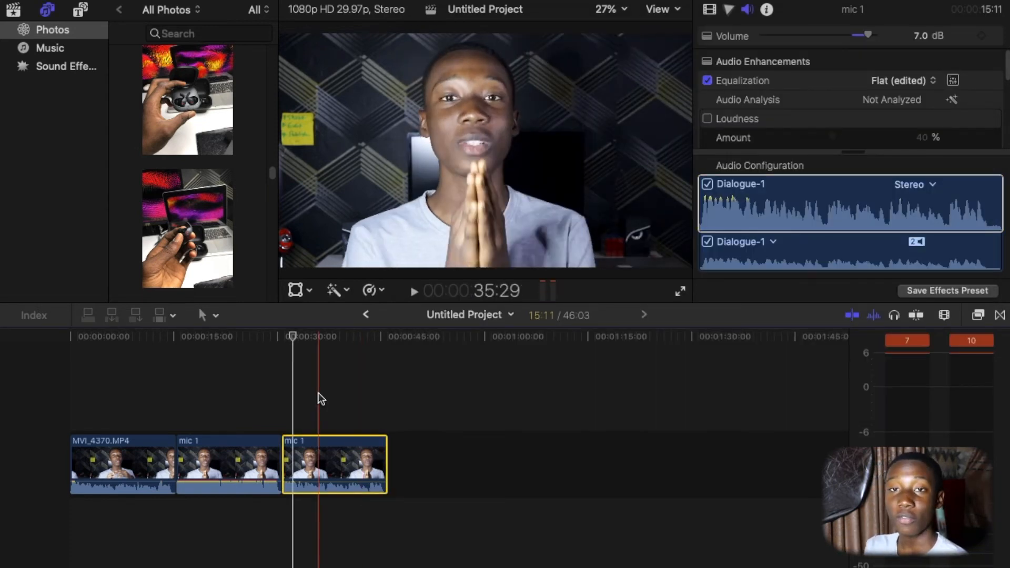
Enable Noise Removal on the last mic 1 clip and set its amount to 65%
scroll(810, 90, down, 5)
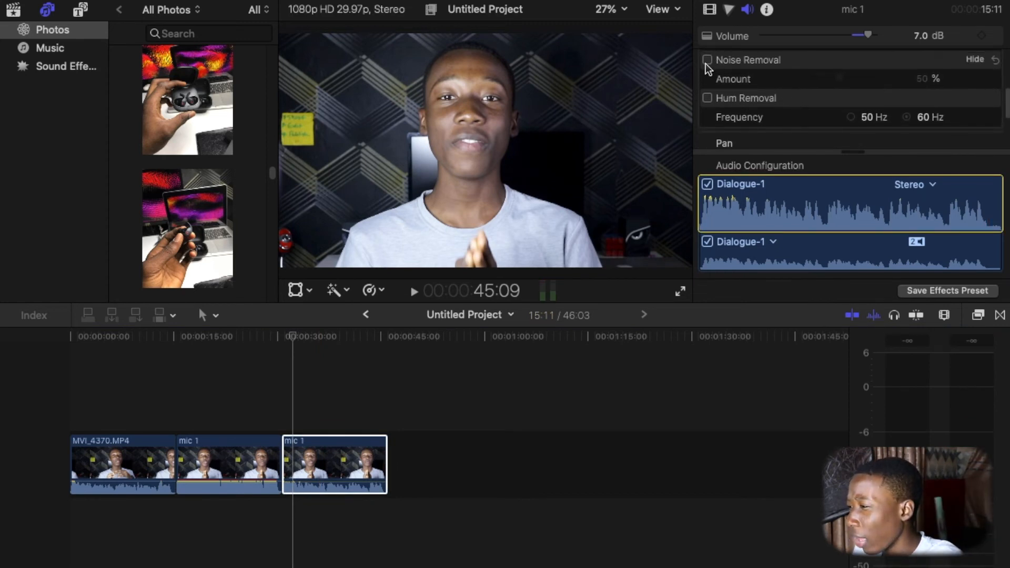
click(707, 60)
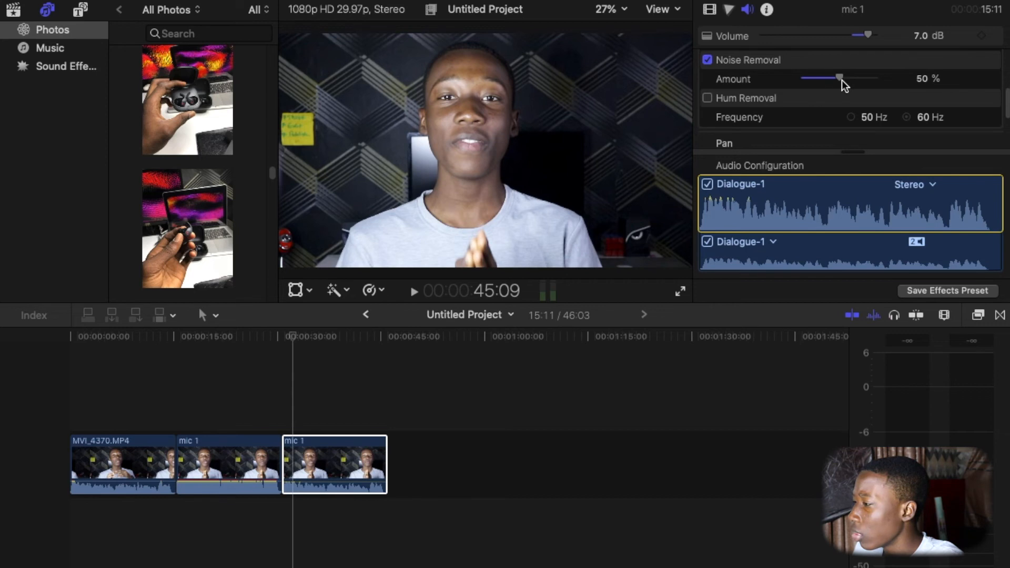
mouse_move(842, 80)
mouse_down()
mouse_move(870, 82)
mouse_move(813, 89)
mouse_move(844, 92)
mouse_up()
Play back parts of the last mic 1 clip to hear the noise removal, and pause it
click(343, 452)
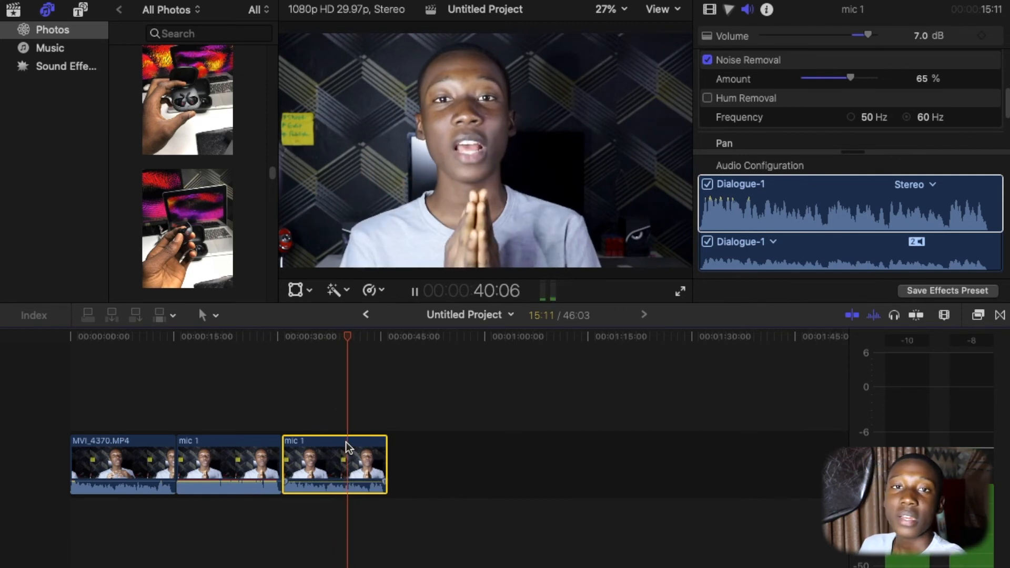
click(310, 457)
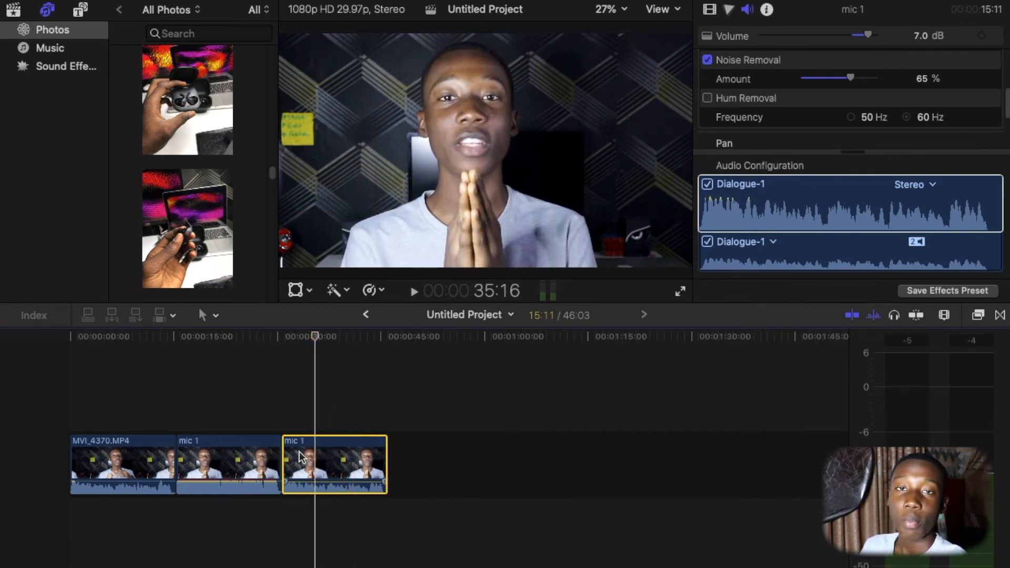
key(space)
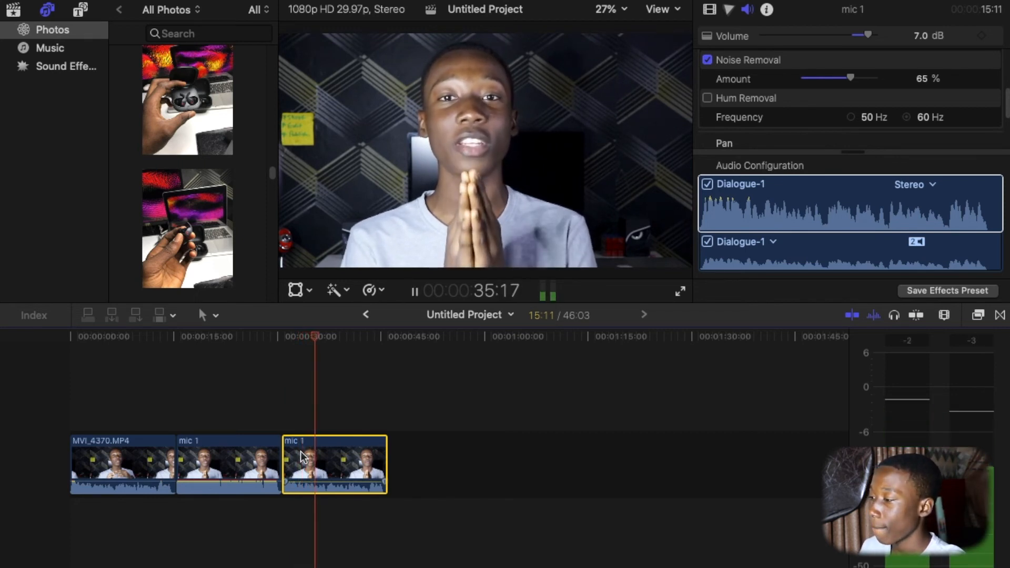
key(space)
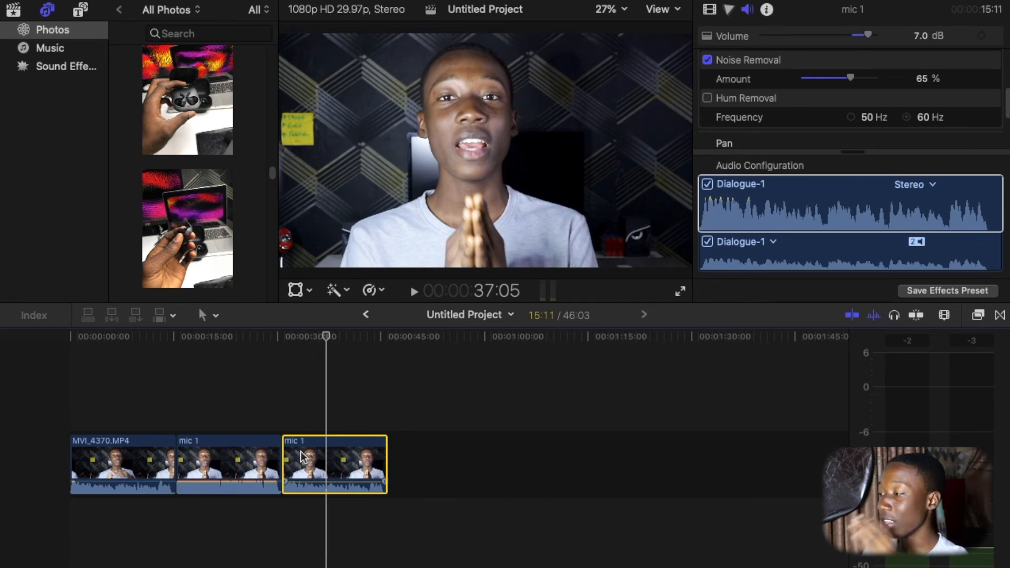
Review the last mic 1 clip's audio enhancements, from equalization and loudness to noise and hum removal
click(785, 211)
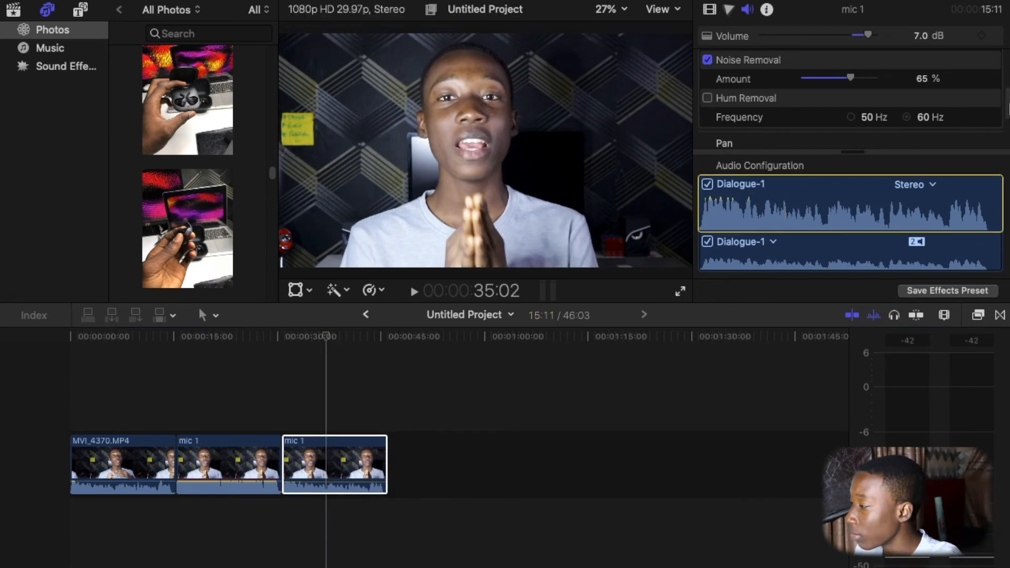
scroll(1000, 90, down, 3)
scroll(1000, 90, up, 6)
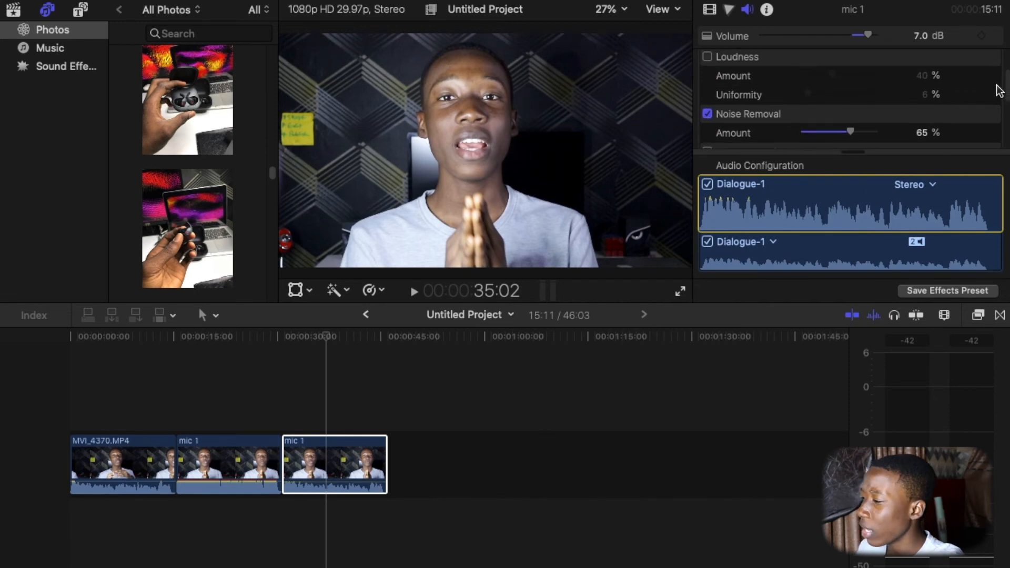
scroll(1000, 91, up, 2)
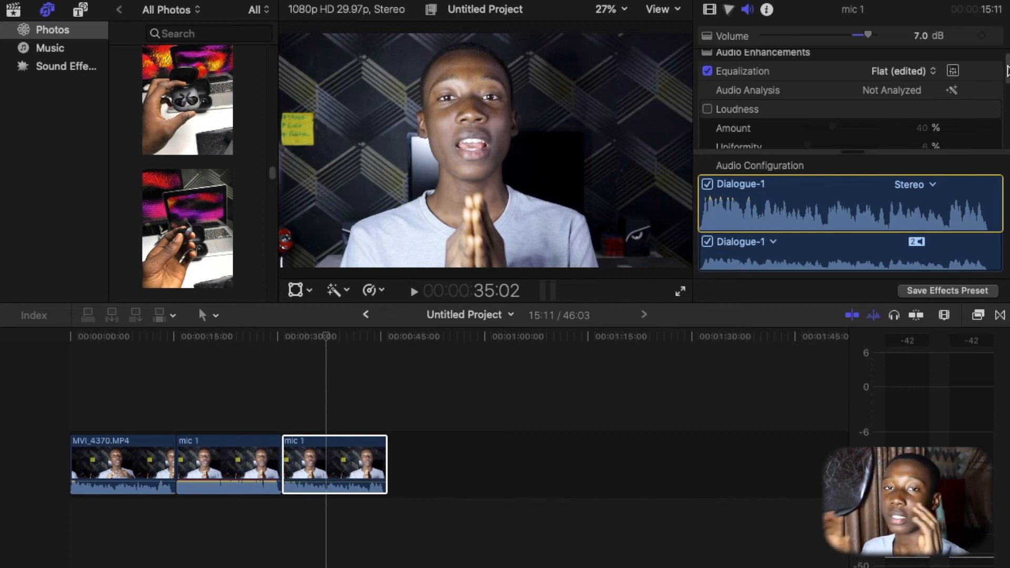
drag(1008, 71, 1006, 106)
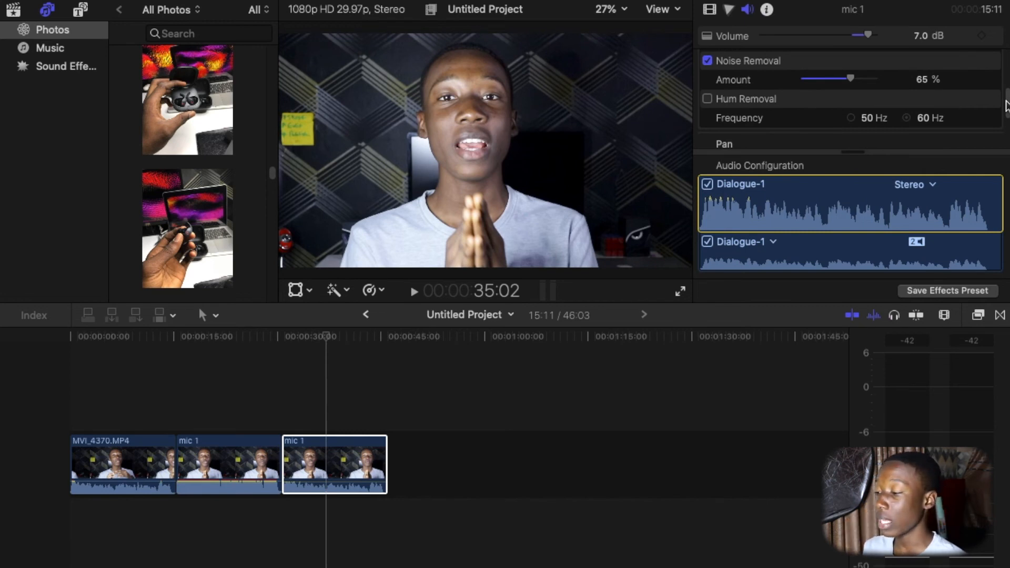
drag(1006, 106, 1003, 67)
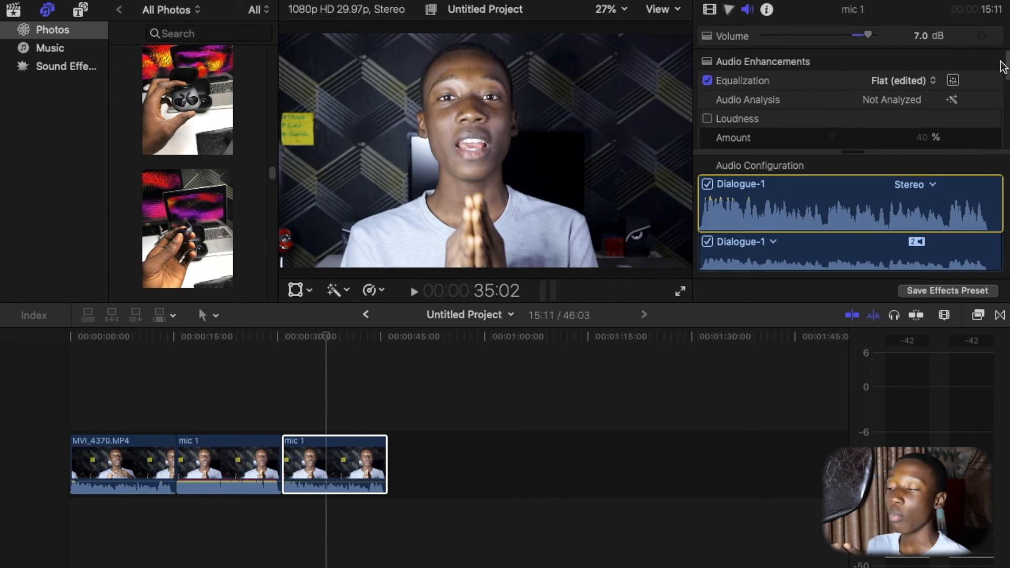